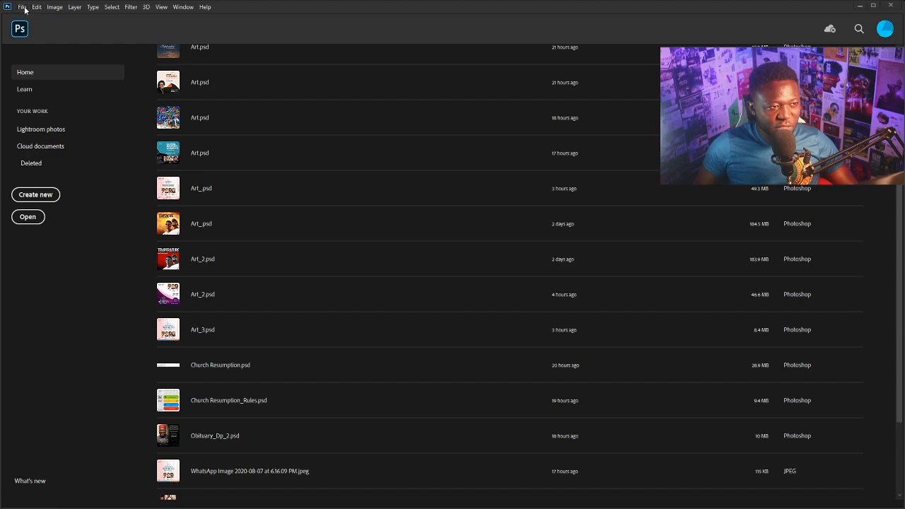
# Step: Create a new document named Album_art, 700 x 700 pixels at 100 pixels/inch, in RGB Color with a white background
pyautogui.click(25, 10)
pyautogui.click(27, 21)
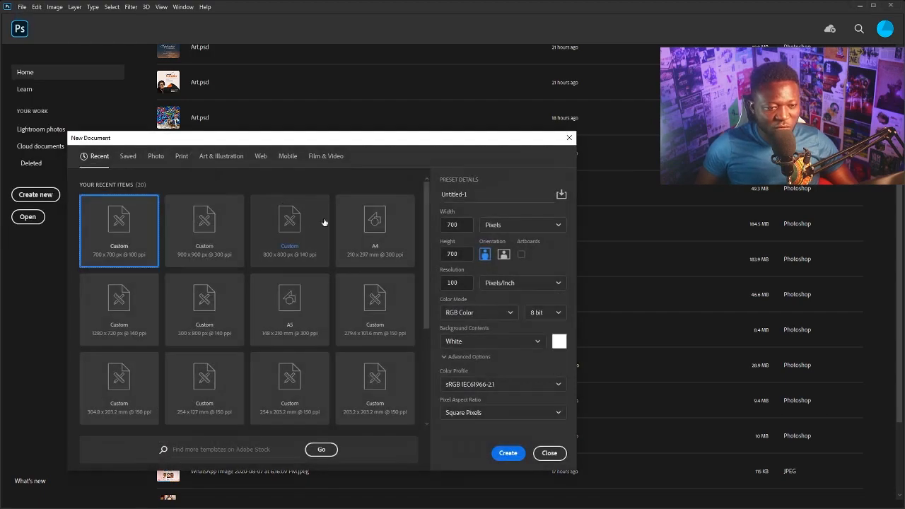
pyautogui.doubleClick(464, 227)
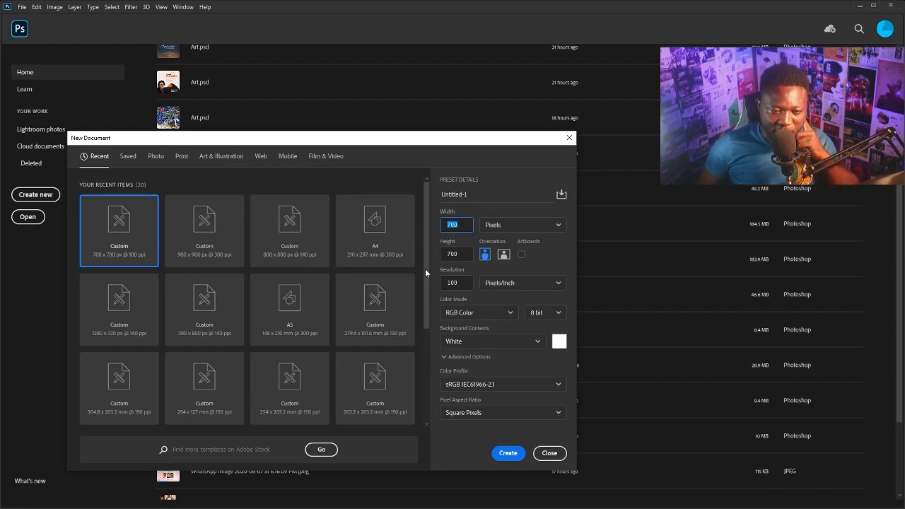
pyautogui.click(458, 283)
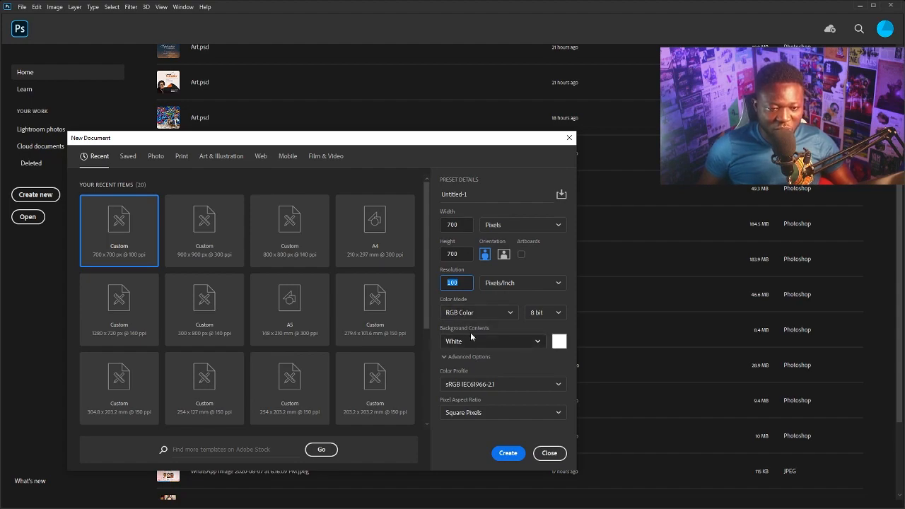
pyautogui.moveTo(480, 196); pyautogui.dragTo(393, 201)
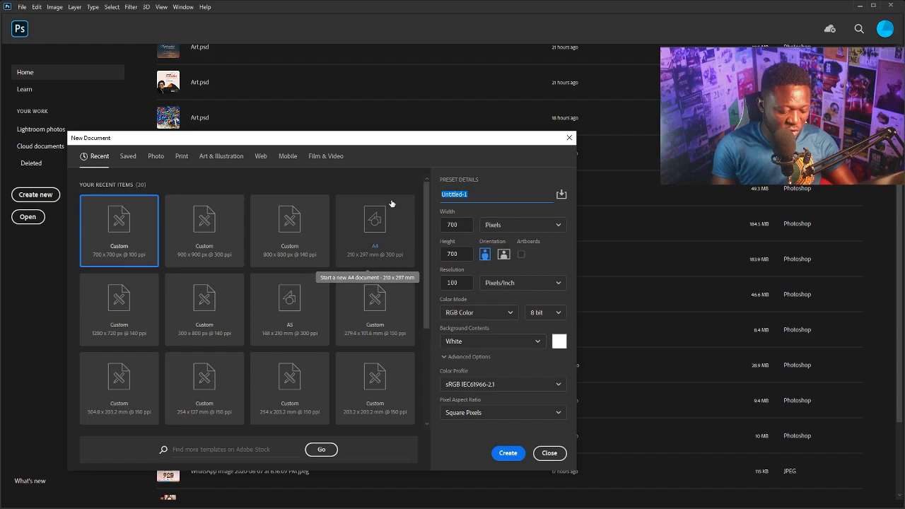
pyautogui.write('Album_art')
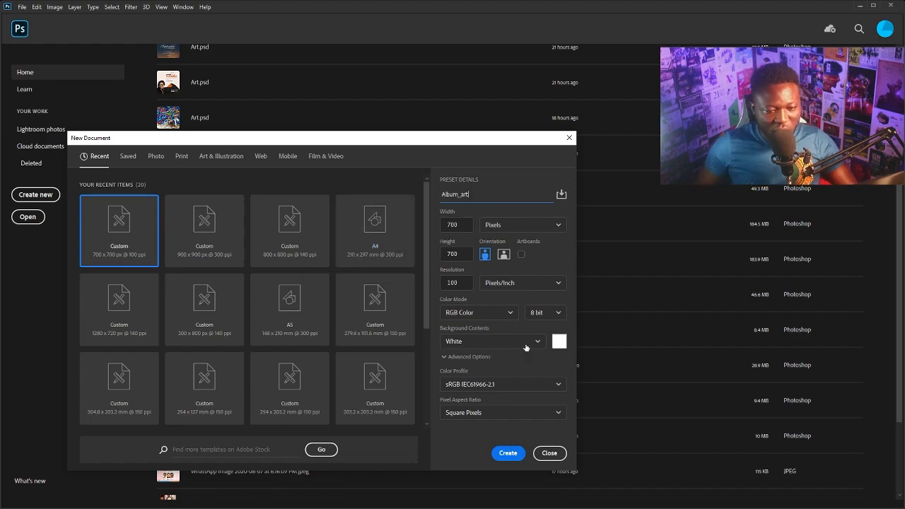
pyautogui.click(507, 453)
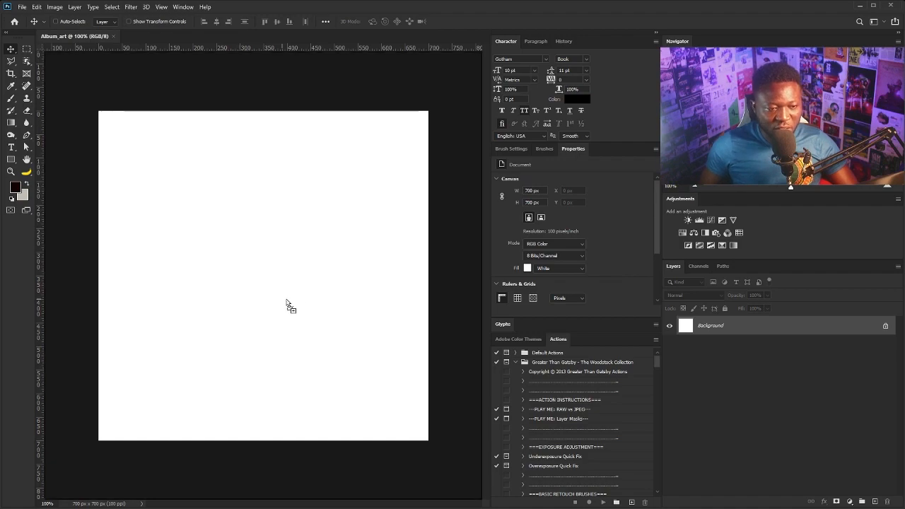
# Step: Place the straw background image across the canvas and position the pianist cutout above it at the canvas's lower edge
pyautogui.hotkey('ctrl', 't')
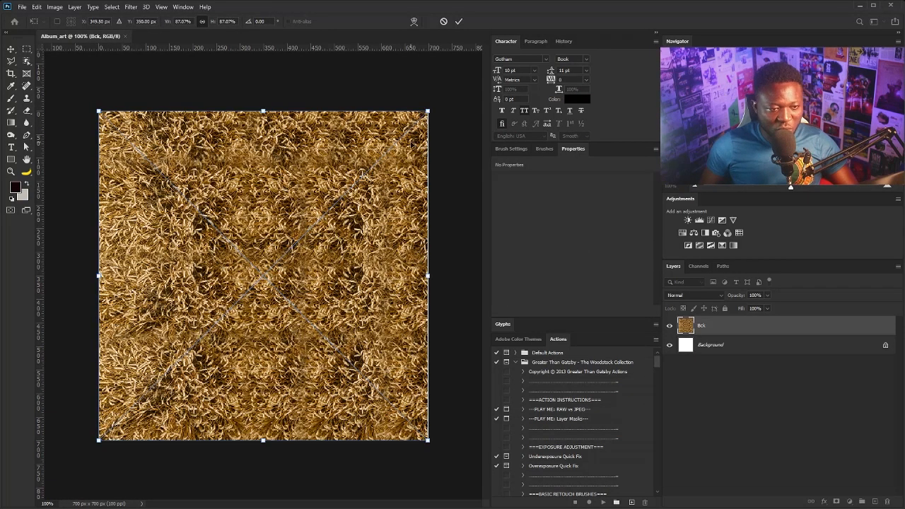
pyautogui.press('Return')
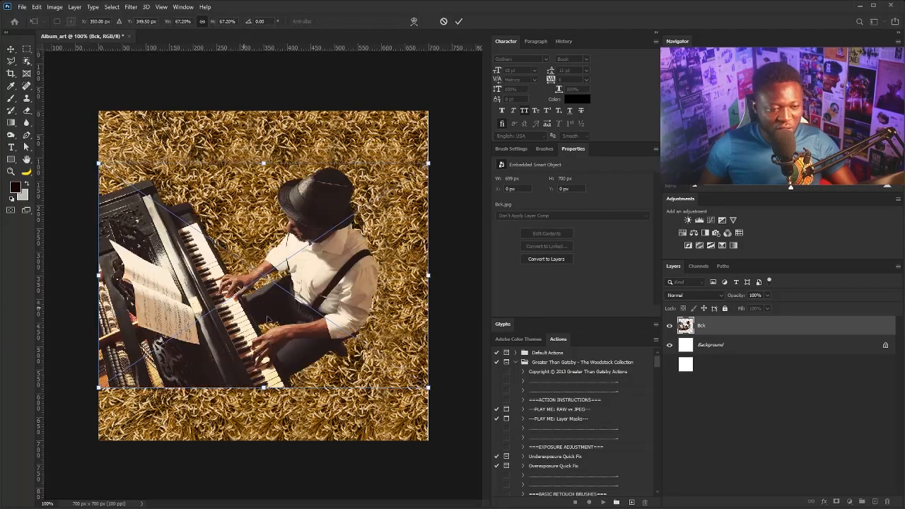
pyautogui.moveTo(234, 303); pyautogui.dragTo(234, 386)
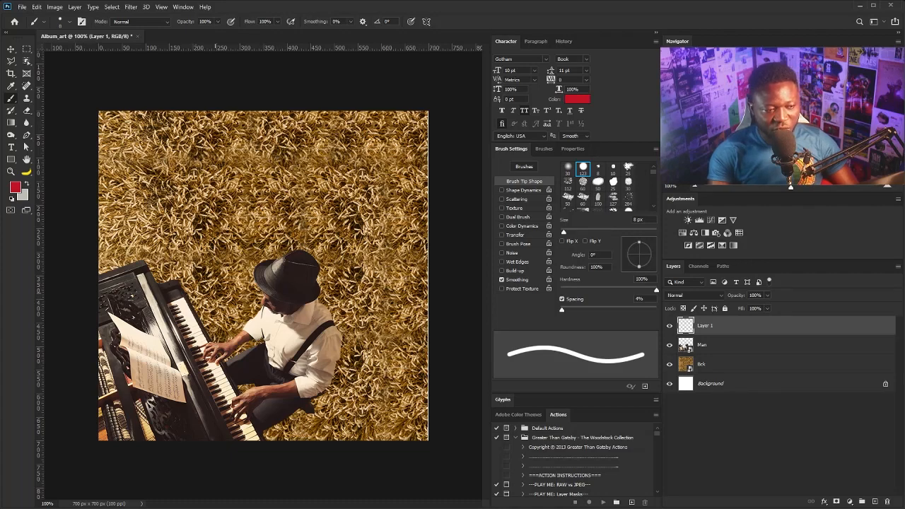
# Step: Draw a red arrow above the piano and a red mark on the man's legs on a separate layer
pyautogui.moveTo(106, 196); pyautogui.dragTo(136, 236)
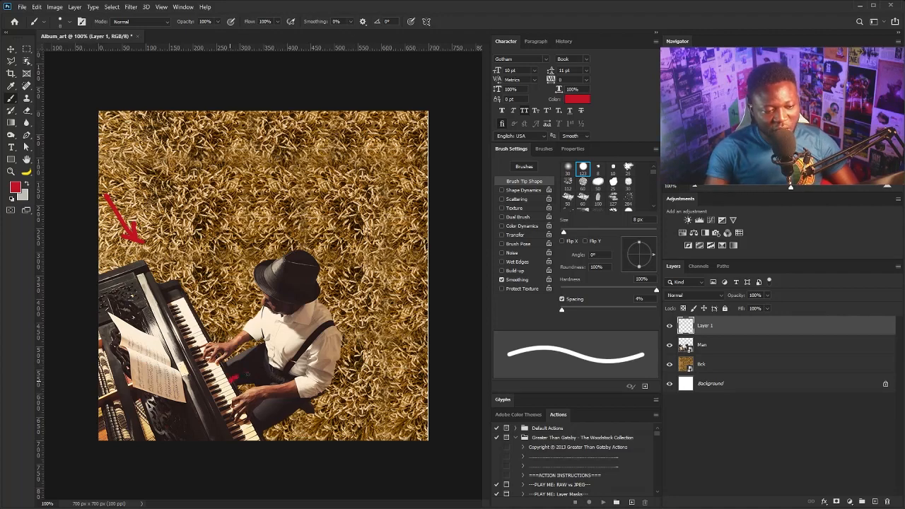
pyautogui.moveTo(241, 376)
pyautogui.mouseDown()
pyautogui.moveTo(379, 383)
pyautogui.moveTo(375, 420)
pyautogui.moveTo(321, 436)
pyautogui.moveTo(230, 389)
pyautogui.mouseUp()
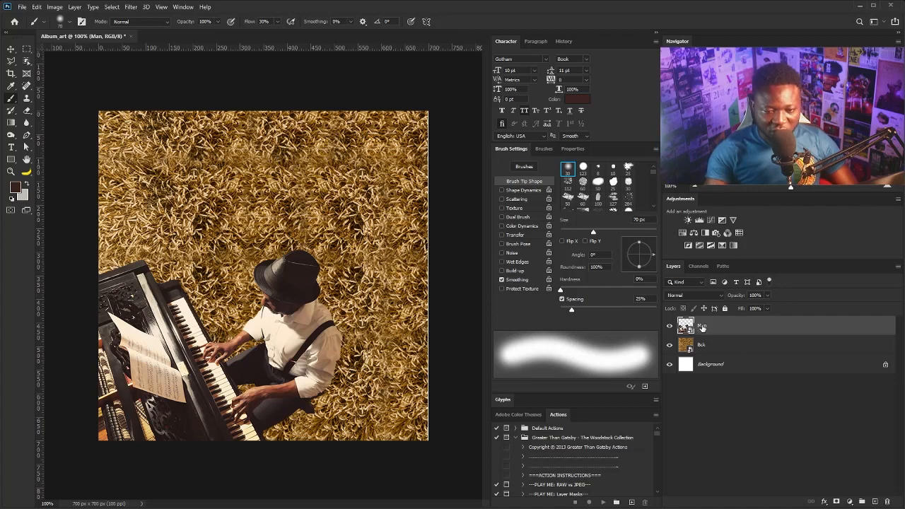
# Step: Rename the Man layer as Artist
pyautogui.doubleClick(702, 326)
pyautogui.write('a')
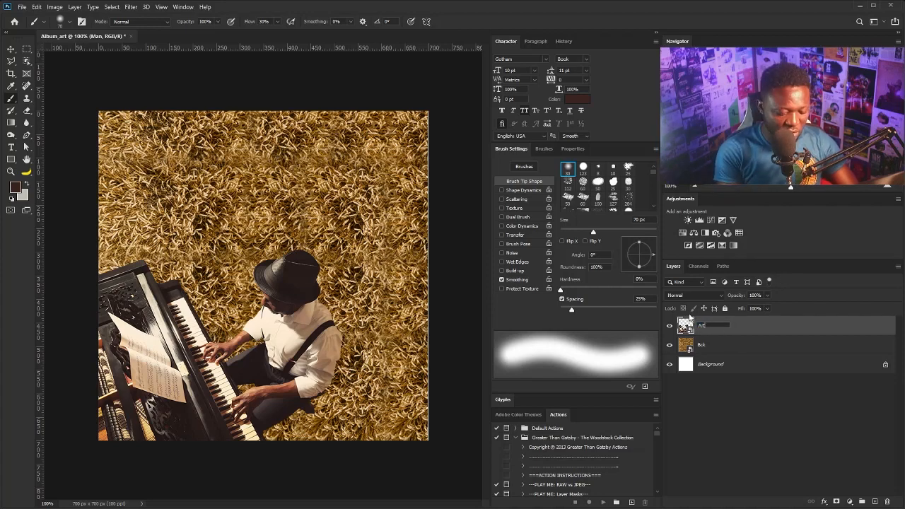
pyautogui.write('rtist')
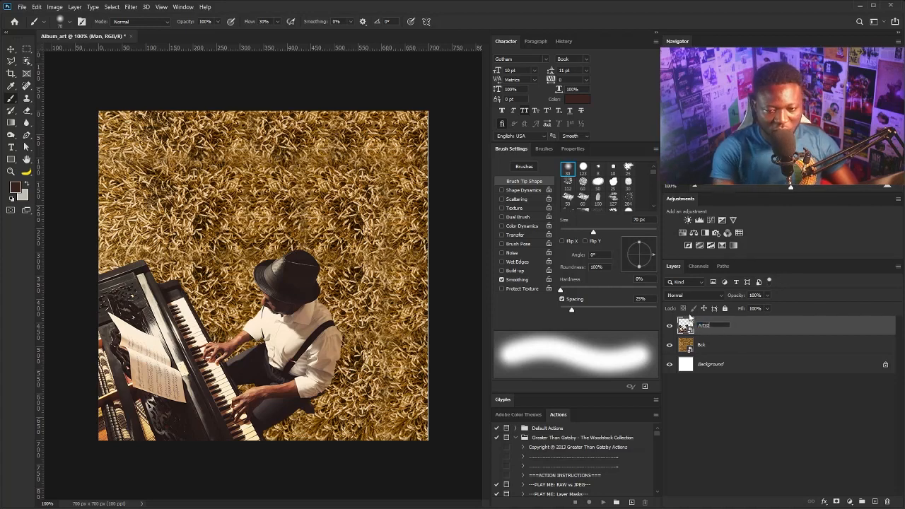
pyautogui.click(772, 328)
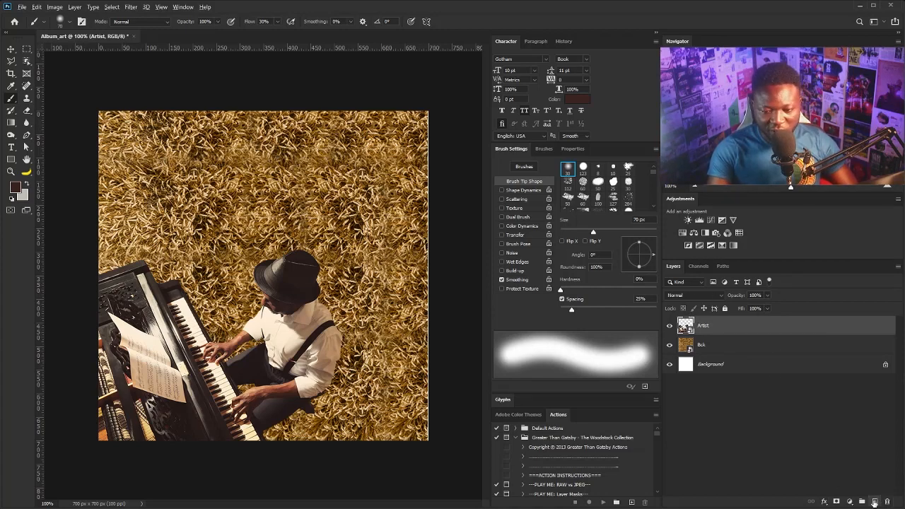
# Step: Create a new layer named Shadow
pyautogui.keyDown('alt'); pyautogui.click(875, 501); pyautogui.keyUp('alt')
pyautogui.write('Shadow')
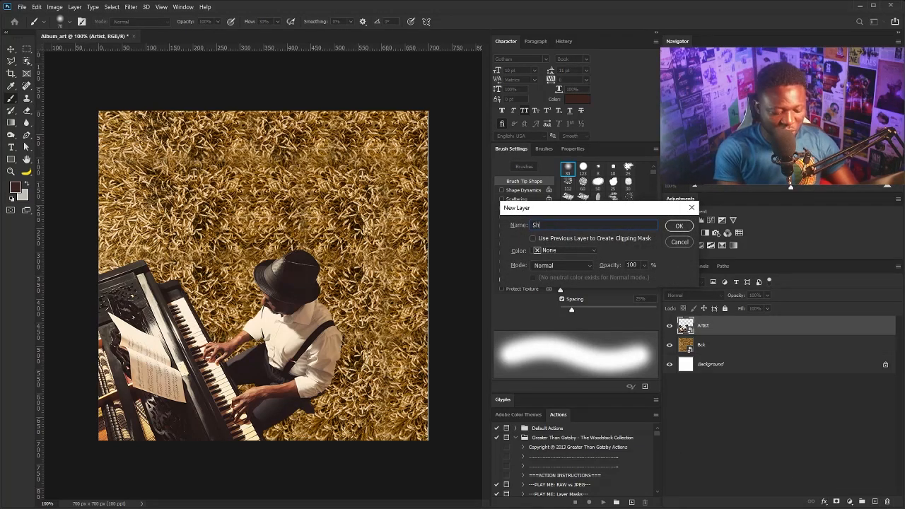
pyautogui.press('Return')
# Step: Set the foreground color to the dark brown-black 1d1516 and switch to the Brush tool
pyautogui.click(14, 188)
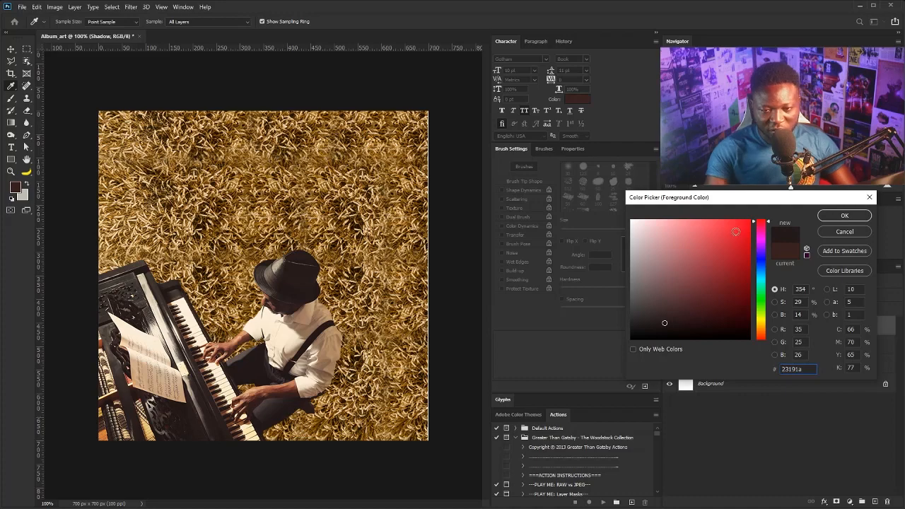
pyautogui.click(664, 324)
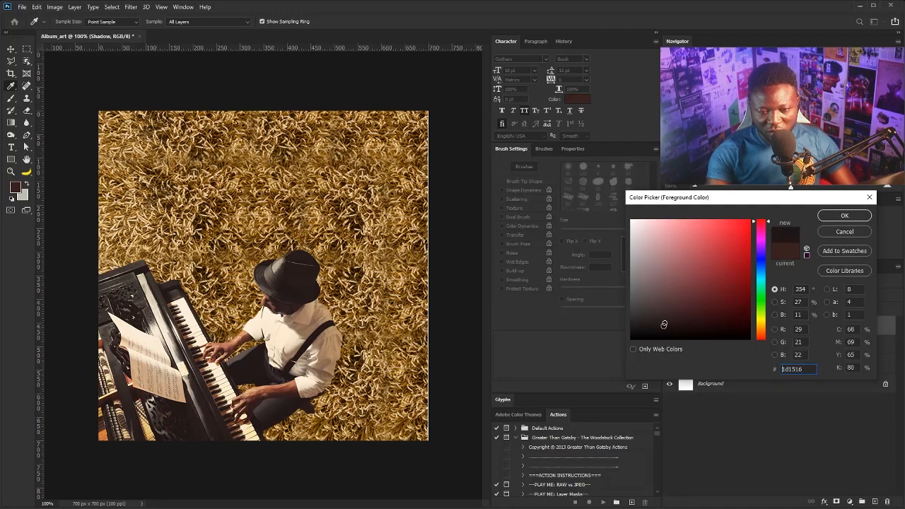
pyautogui.click(844, 215)
pyautogui.press('b')
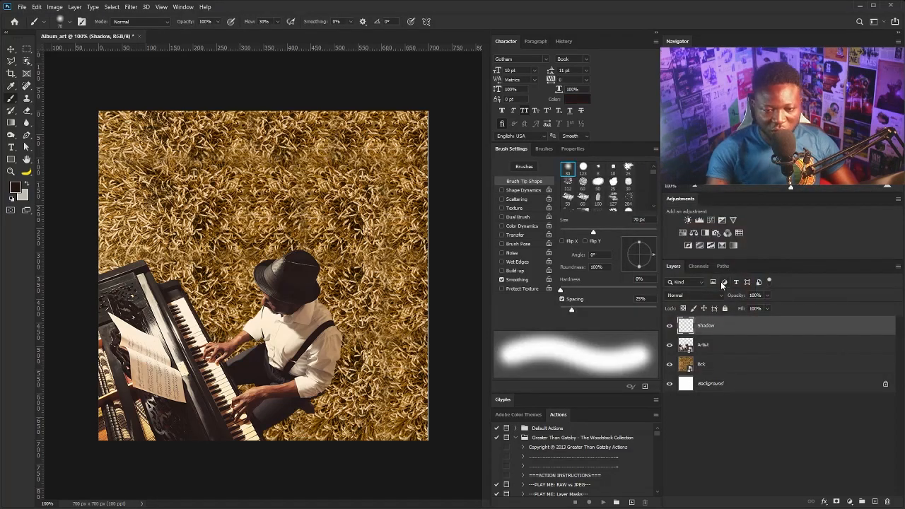
# Step: Move the Shadow layer below Artist and brush a soft shadow beside the seated man at 30% flow
pyautogui.moveTo(723, 333); pyautogui.dragTo(699, 361)
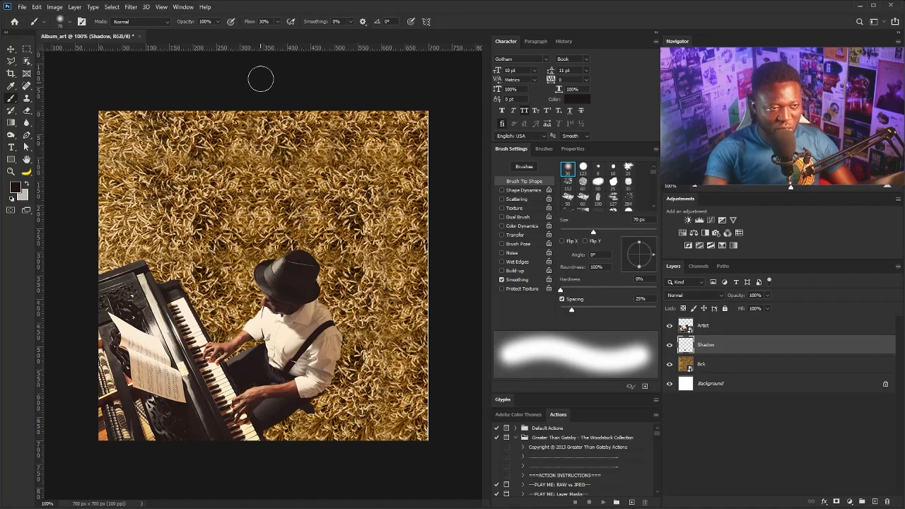
pyautogui.click(277, 22)
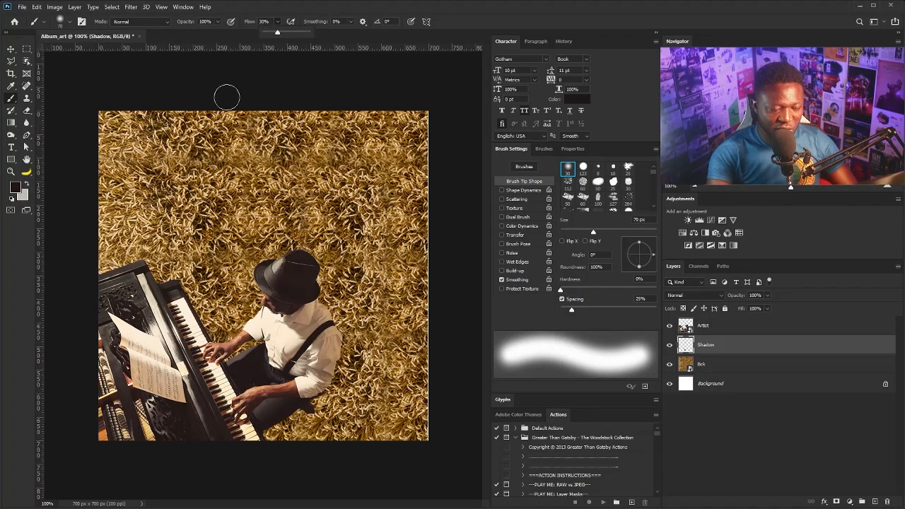
pyautogui.moveTo(267, 430)
pyautogui.mouseDown()
pyautogui.moveTo(360, 384)
pyautogui.moveTo(292, 419)
pyautogui.moveTo(352, 368)
pyautogui.moveTo(278, 414)
pyautogui.moveTo(349, 391)
pyautogui.moveTo(262, 430)
pyautogui.moveTo(304, 448)
pyautogui.moveTo(275, 420)
pyautogui.moveTo(342, 367)
pyautogui.moveTo(322, 380)
pyautogui.moveTo(362, 367)
pyautogui.moveTo(314, 403)
pyautogui.mouseUp()
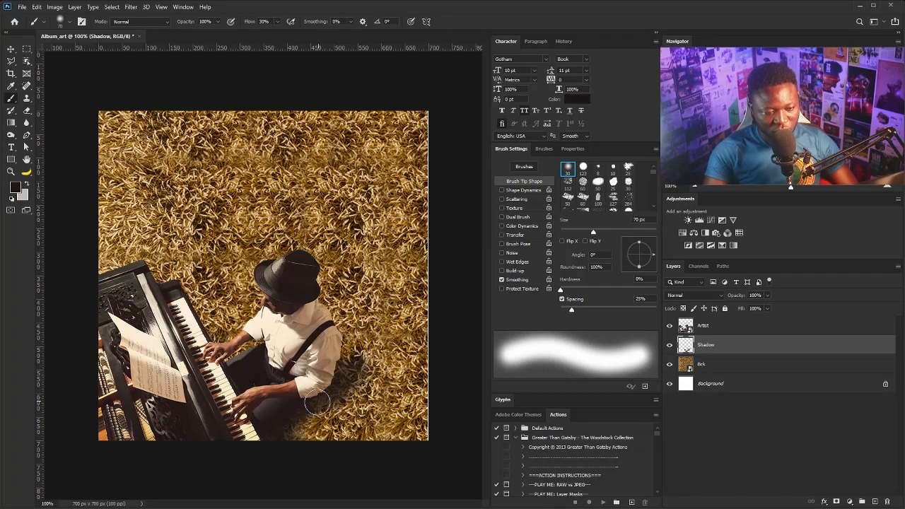
# Step: Lower the brush flow to 11% and build up the shadow on the straw around the man's legs and elbow
pyautogui.click(278, 22)
pyautogui.moveTo(278, 32); pyautogui.dragTo(268, 33)
pyautogui.moveTo(292, 433)
pyautogui.mouseDown()
pyautogui.moveTo(348, 381)
pyautogui.moveTo(339, 372)
pyautogui.moveTo(328, 384)
pyautogui.moveTo(367, 372)
pyautogui.moveTo(304, 424)
pyautogui.moveTo(355, 413)
pyautogui.moveTo(280, 440)
pyautogui.moveTo(319, 428)
pyautogui.moveTo(255, 387)
pyautogui.moveTo(328, 398)
pyautogui.moveTo(292, 437)
pyautogui.moveTo(265, 442)
pyautogui.mouseUp()
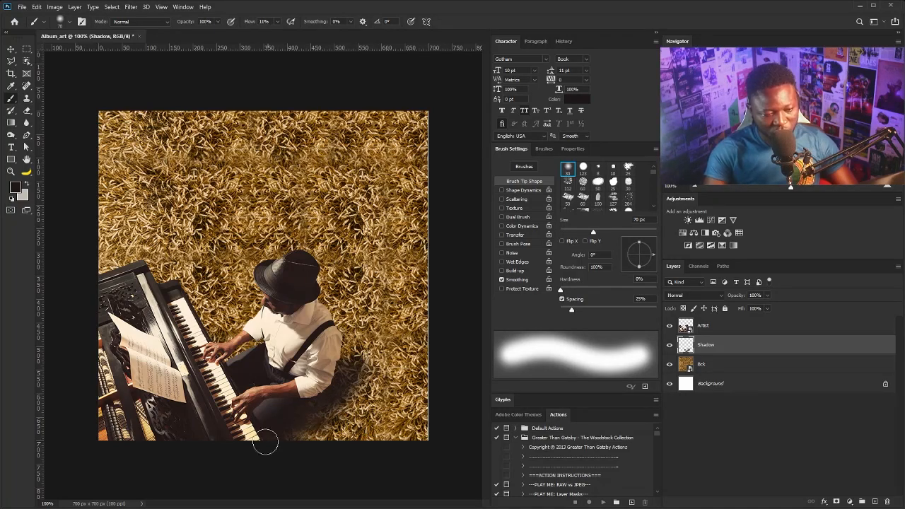
pyautogui.scroll(2, 323, 418)
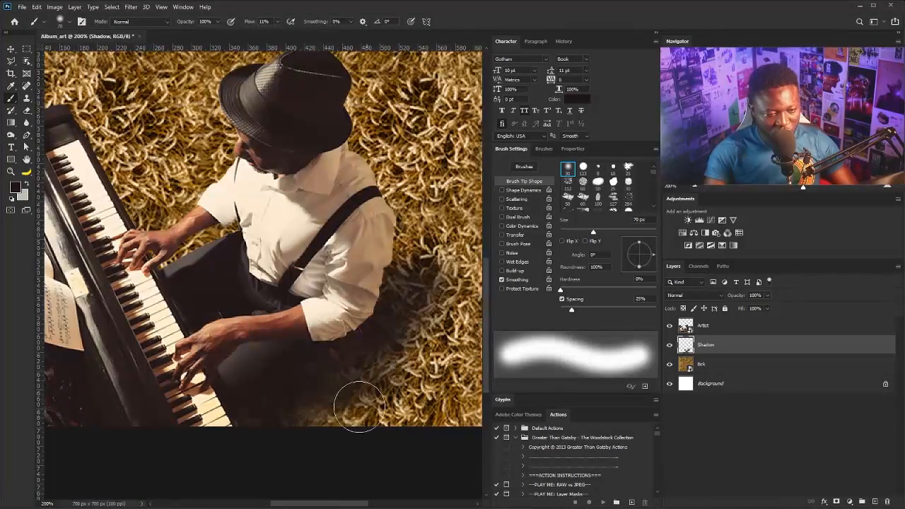
pyautogui.moveTo(387, 307); pyautogui.dragTo(300, 360)
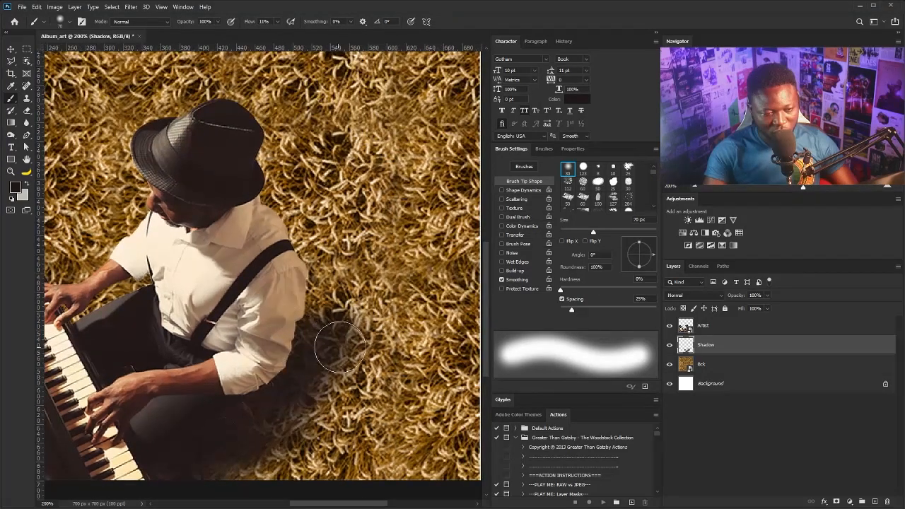
pyautogui.scroll(-4, 244, 453)
pyautogui.scroll(4, 244, 449)
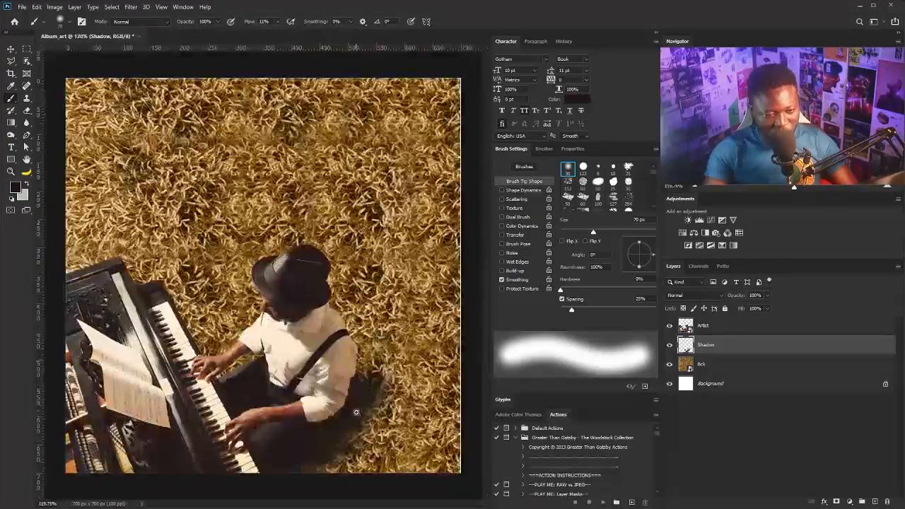
pyautogui.moveTo(177, 386); pyautogui.dragTo(274, 389)
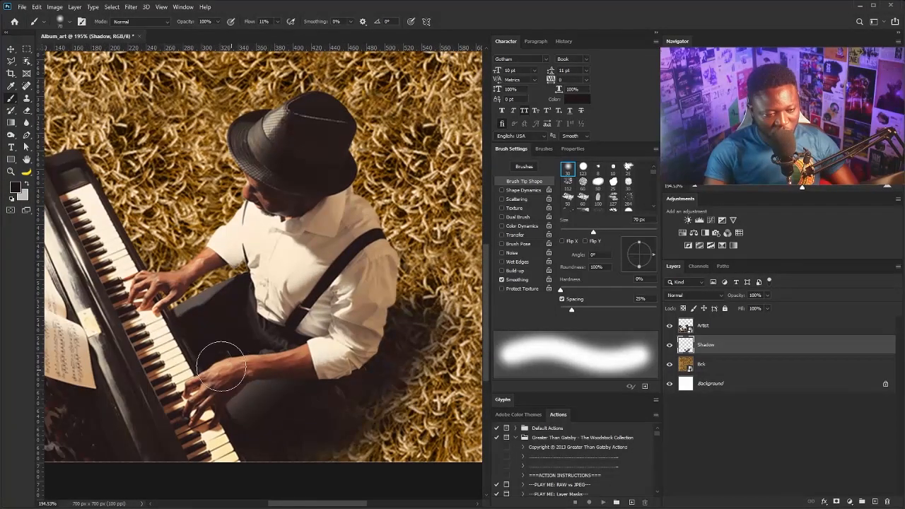
pyautogui.scroll(-2, 297, 399)
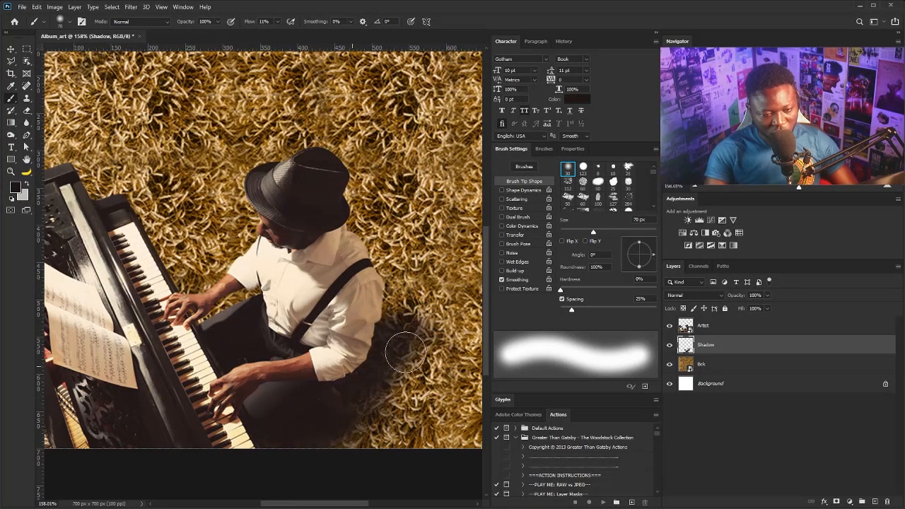
pyautogui.scroll(-3, 378, 367)
pyautogui.scroll(5, 378, 367)
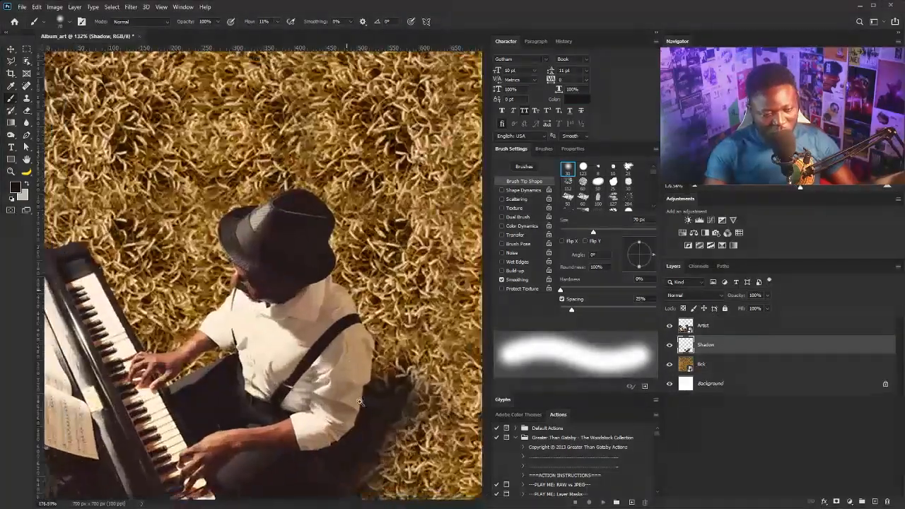
pyautogui.scroll(1, 365, 401)
pyautogui.scroll(3, 374, 420)
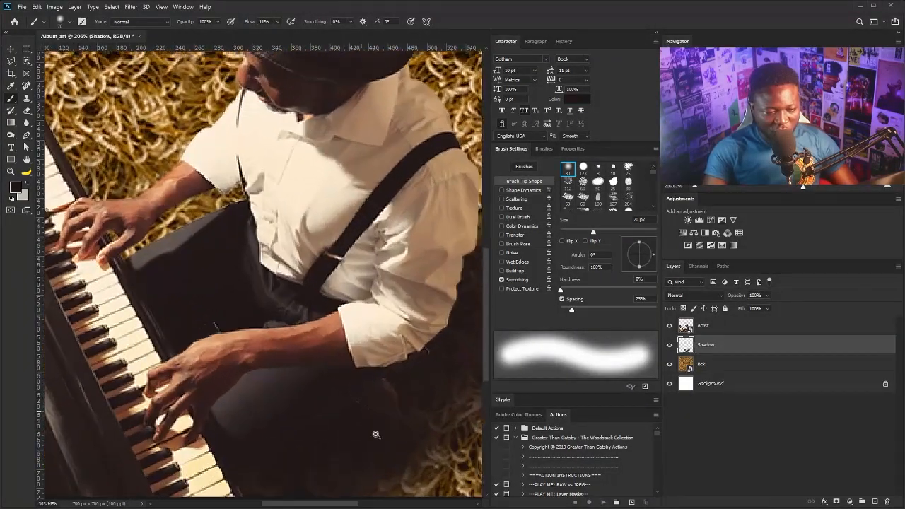
pyautogui.moveTo(328, 420)
pyautogui.mouseDown()
pyautogui.moveTo(376, 424)
pyautogui.moveTo(353, 429)
pyautogui.moveTo(377, 373)
pyautogui.moveTo(363, 370)
pyautogui.moveTo(351, 407)
pyautogui.moveTo(366, 372)
pyautogui.moveTo(398, 378)
pyautogui.moveTo(398, 349)
pyautogui.mouseUp()
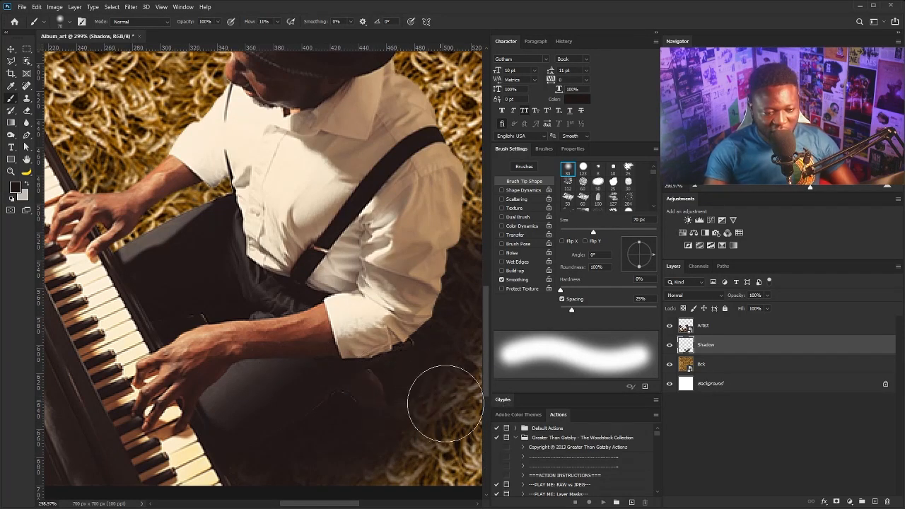
# Step: Add a layer mask to the Artist layer
pyautogui.press('v')
pyautogui.click(704, 325)
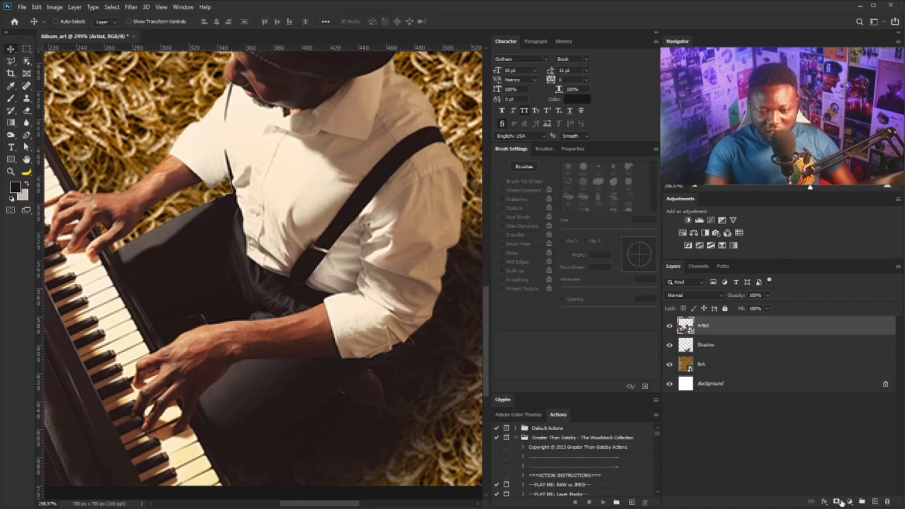
pyautogui.click(837, 501)
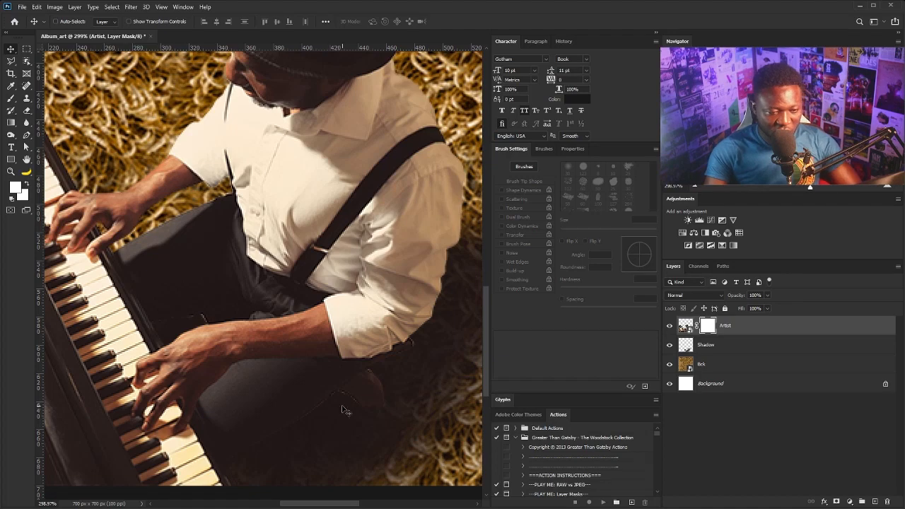
# Step: Paint black on the Artist mask with a soft 25 px brush to blend the cutout's edges near the man's knee into the shadow
pyautogui.press('b')
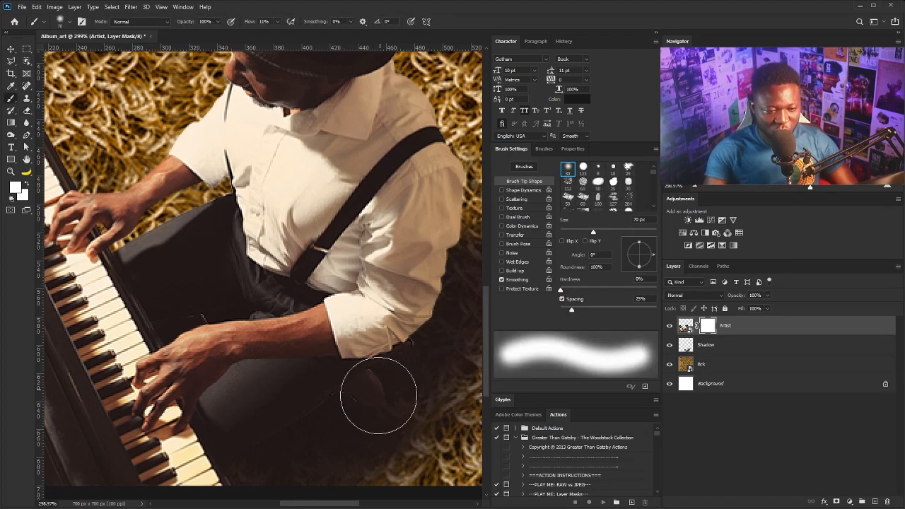
pyautogui.press('[')
pyautogui.press('[')
pyautogui.press('[')
pyautogui.press('[')
pyautogui.press('[')
pyautogui.press('[')
pyautogui.press('[')
pyautogui.click(18, 186)
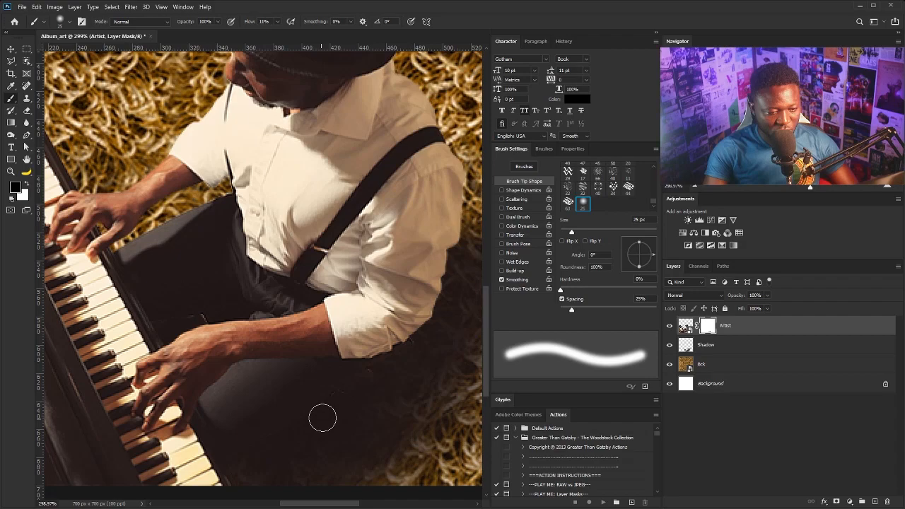
pyautogui.moveTo(417, 361); pyautogui.dragTo(375, 360)
pyautogui.moveTo(329, 297); pyautogui.dragTo(307, 350)
pyautogui.scroll(-3, 348, 313)
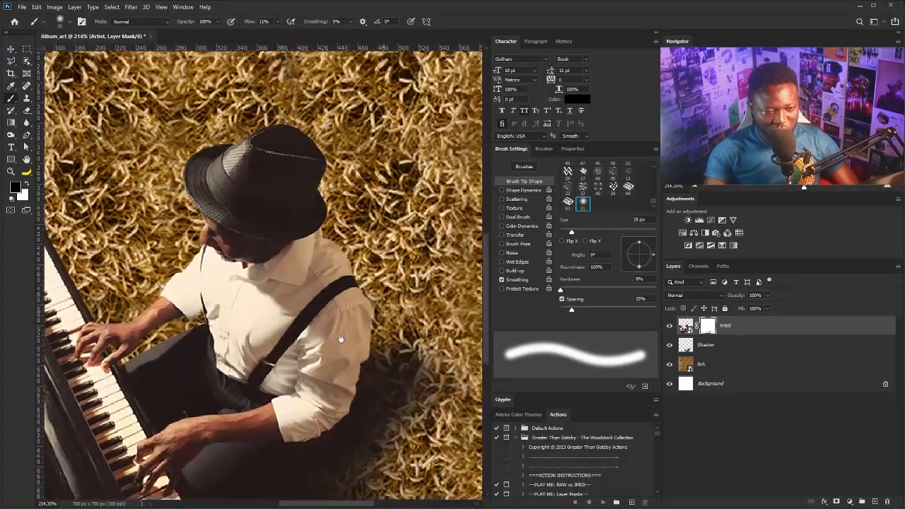
# Step: Add a new layer named Burn above Artist in Overlay mode, filled with overlay-neutral 50% gray
pyautogui.scroll(-1, 348, 313)
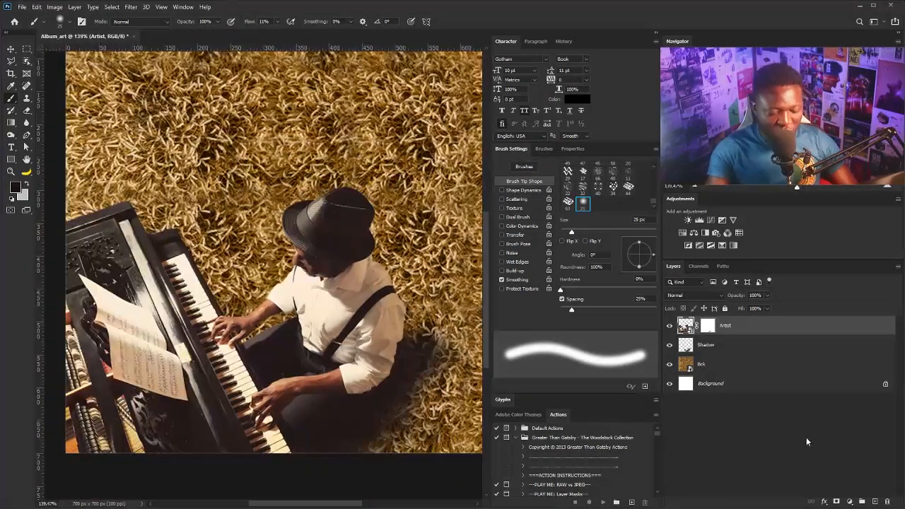
pyautogui.keyDown('alt'); pyautogui.click(875, 502); pyautogui.keyUp('alt')
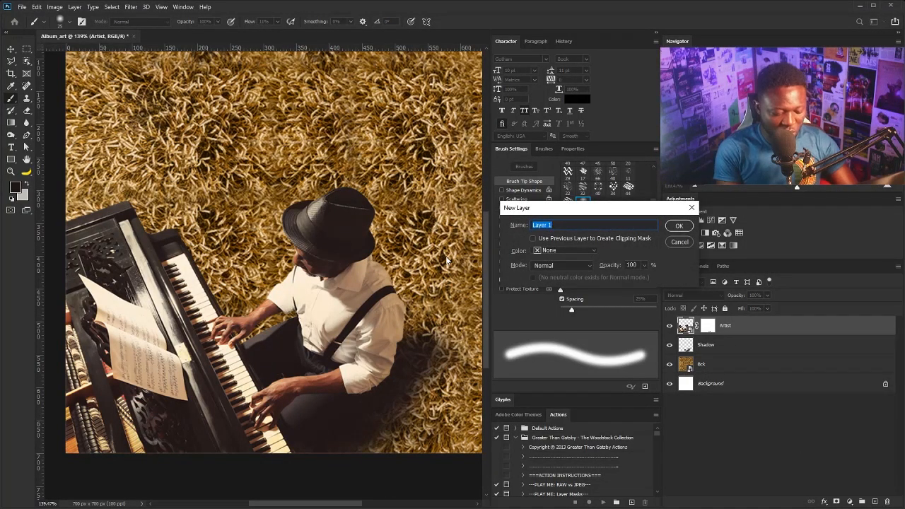
pyautogui.write('B')
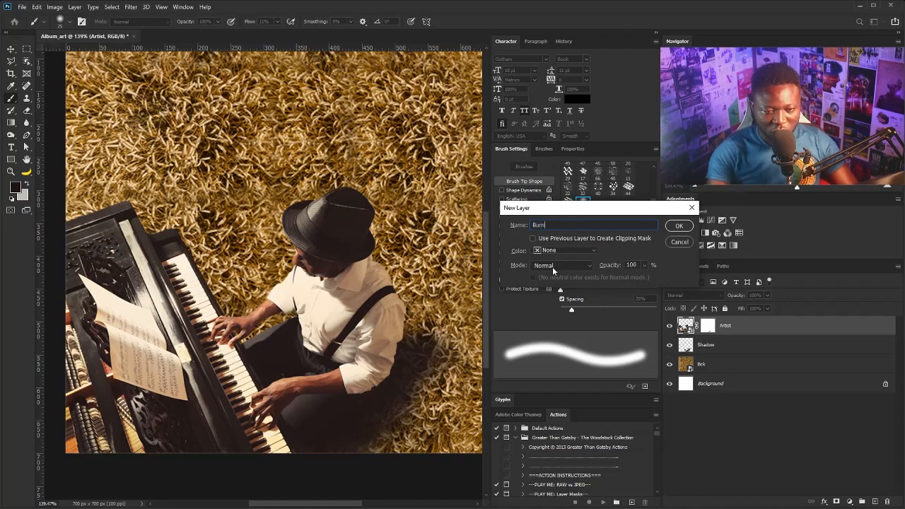
pyautogui.write('urn')
pyautogui.click(552, 267)
pyautogui.click(558, 394)
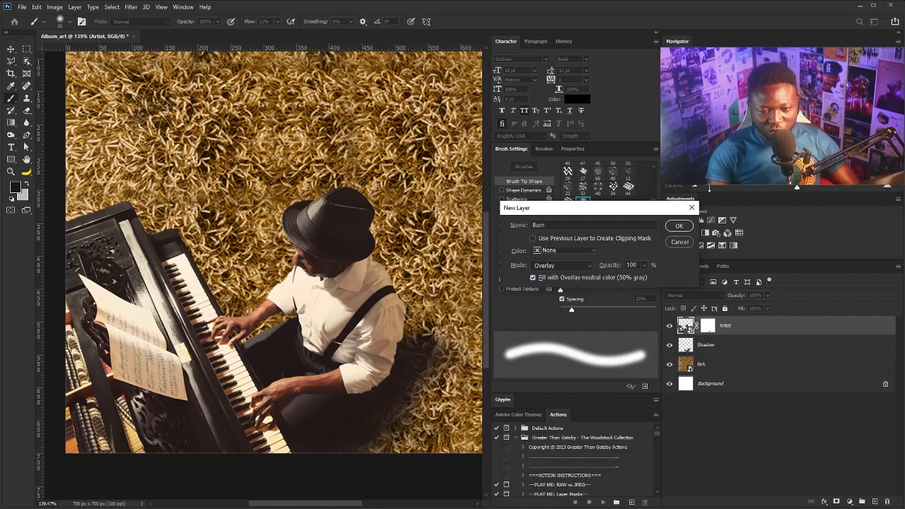
pyautogui.click(679, 226)
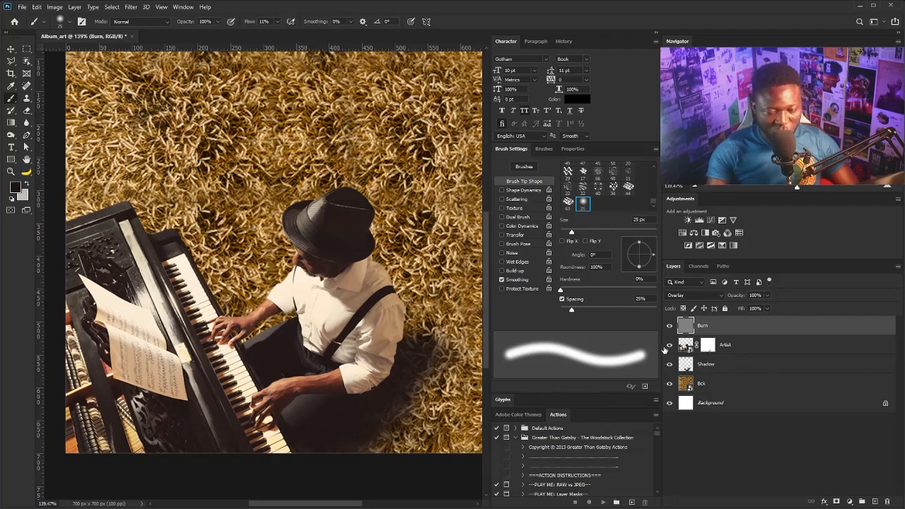
# Step: Mask the Burn layer to the Artist cutout's outline and make its gray fill active for editing
pyautogui.keyDown('ctrl'); pyautogui.click(687, 346); pyautogui.keyUp('ctrl')
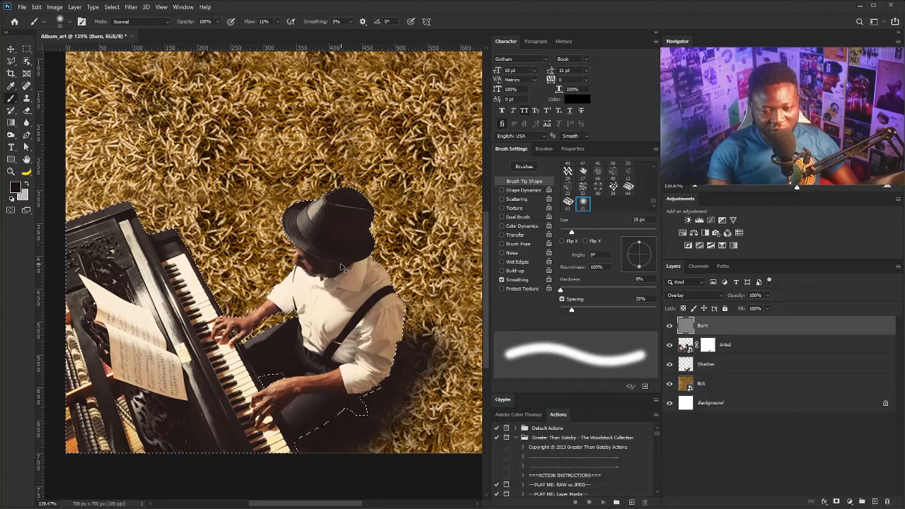
pyautogui.click(836, 502)
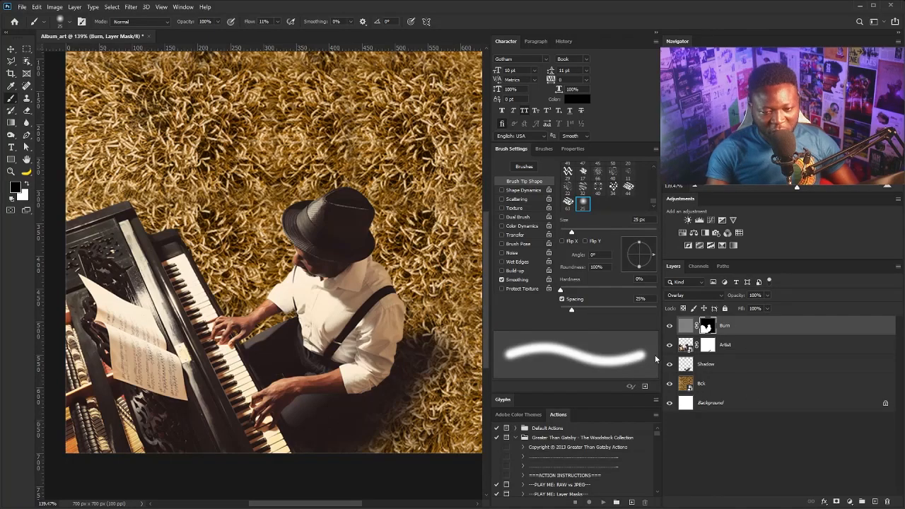
pyautogui.click(686, 327)
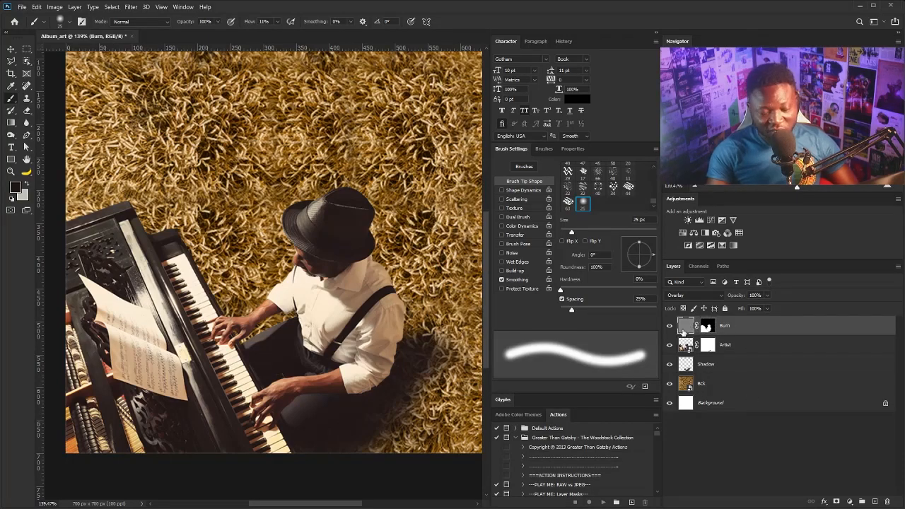
# Step: Burn the man's shirt sleeve near the elbow with a soft 20 px brush, midtones range, 50% exposure
pyautogui.moveTo(395, 301); pyautogui.dragTo(422, 318)
pyautogui.moveTo(382, 352); pyautogui.dragTo(283, 336)
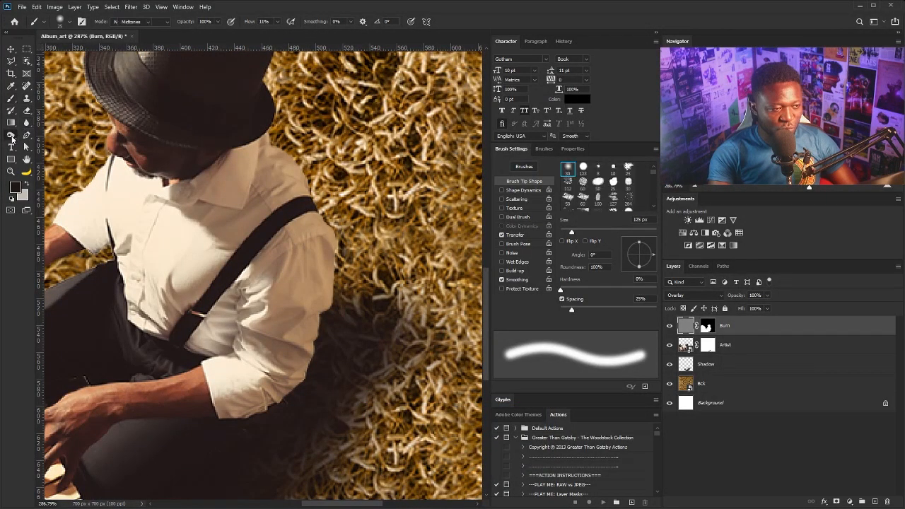
pyautogui.click(11, 134)
pyautogui.click(42, 144)
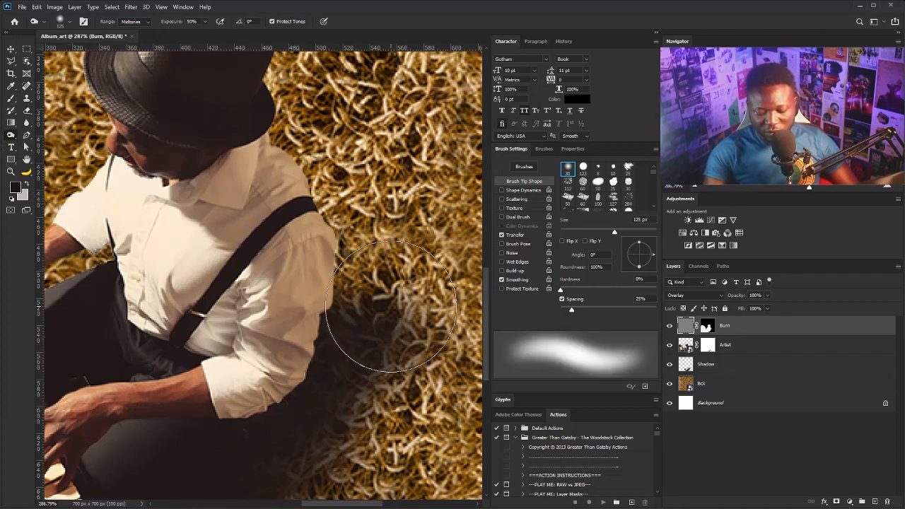
pyautogui.press('[')
pyautogui.press('[')
pyautogui.press('[')
pyautogui.press('[')
pyautogui.press('[')
pyautogui.press('[')
pyautogui.press('[')
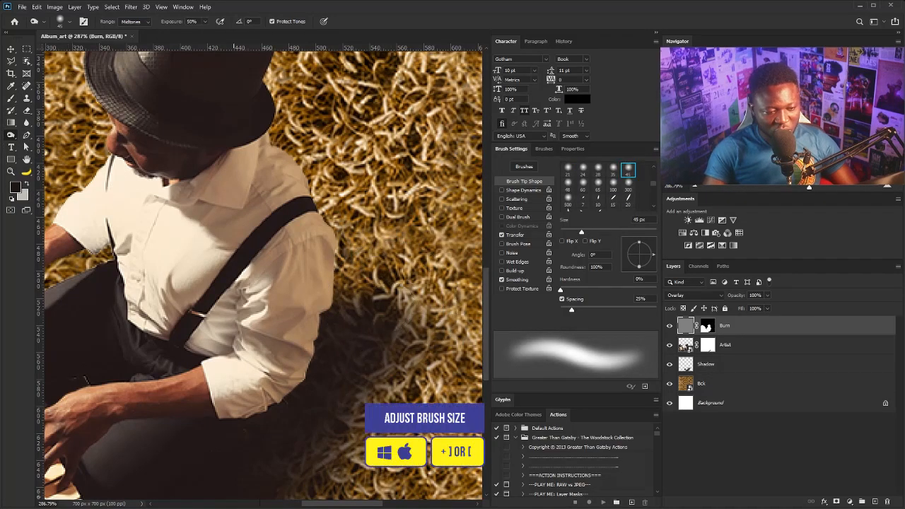
pyautogui.press('[')
pyautogui.press('[')
pyautogui.press('[')
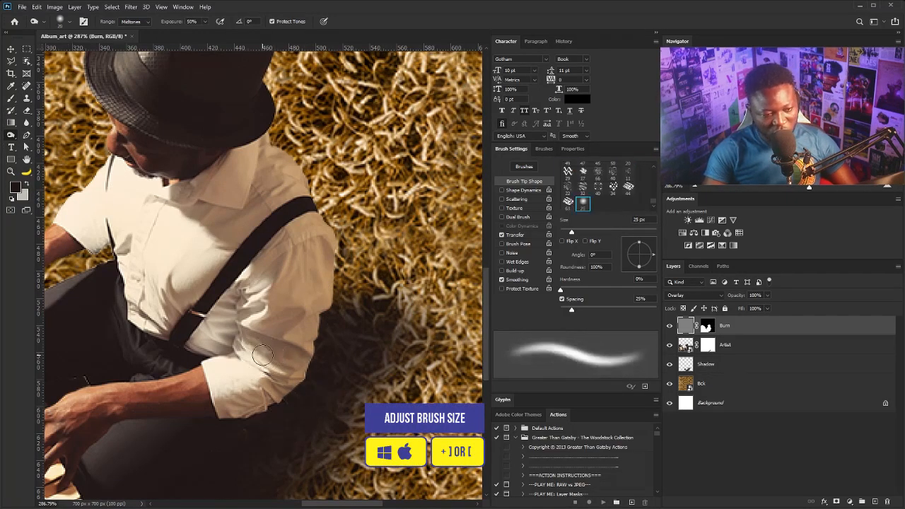
pyautogui.moveTo(291, 380)
pyautogui.mouseDown()
pyautogui.moveTo(320, 286)
pyautogui.moveTo(297, 344)
pyautogui.moveTo(262, 305)
pyautogui.moveTo(237, 233)
pyautogui.moveTo(276, 281)
pyautogui.mouseUp()
pyautogui.scroll(-5, 300, 331)
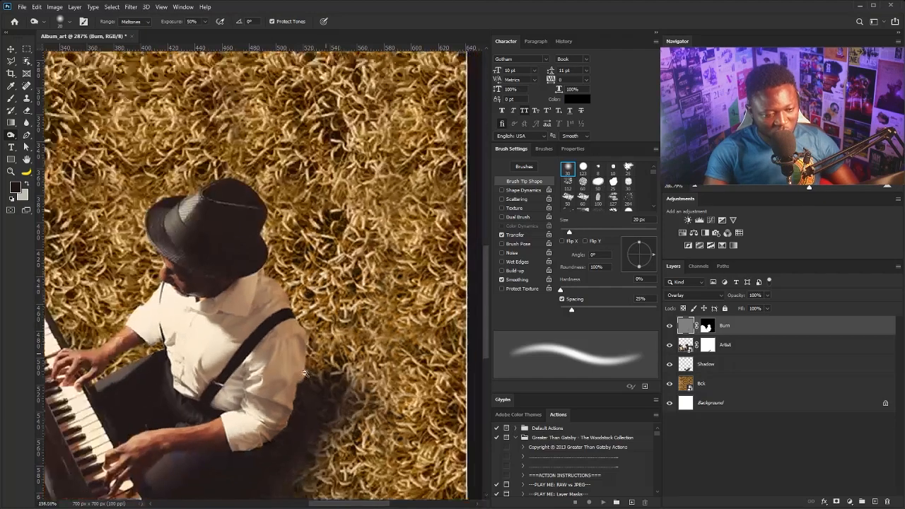
# Step: Enlarge the Burn brush to 35 px and darken the man's sleeve edge and trousers beside the shadow
pyautogui.scroll(4, 331, 339)
pyautogui.press(']')
pyautogui.press(']')
pyautogui.press(']')
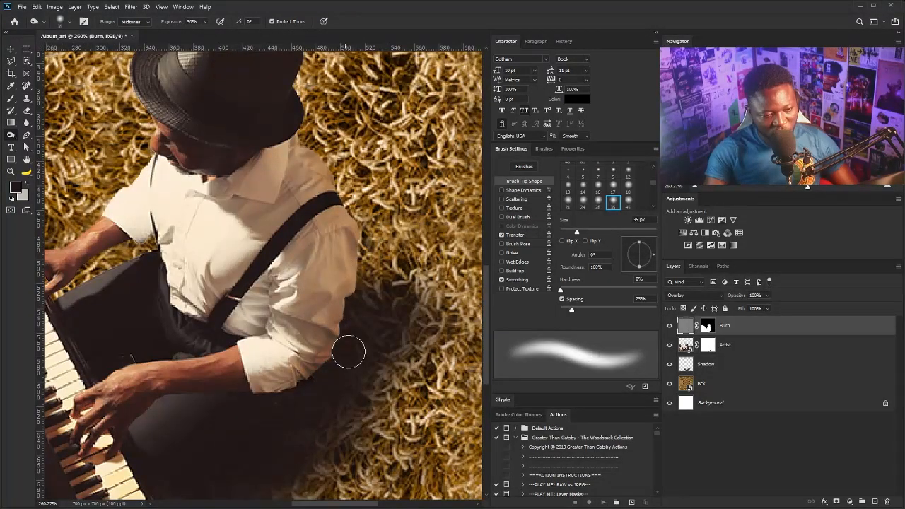
pyautogui.moveTo(142, 445); pyautogui.dragTo(181, 371)
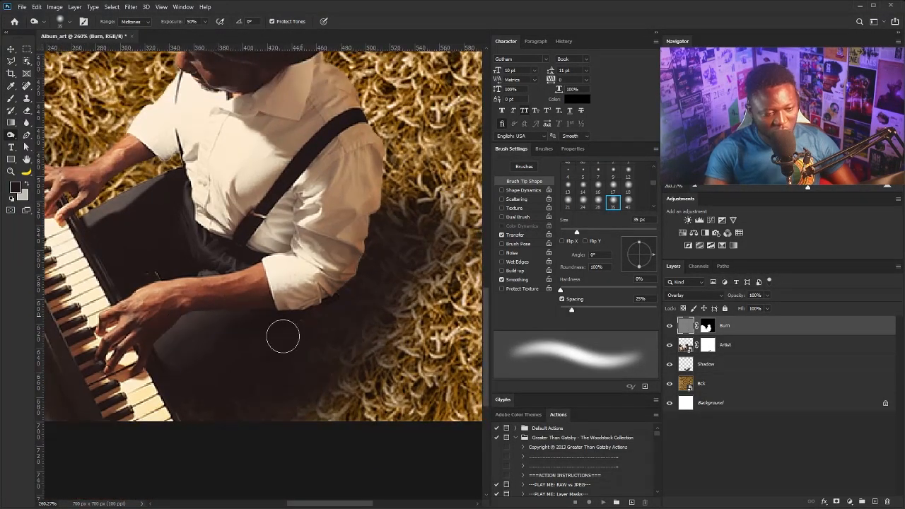
pyautogui.scroll(-2, 283, 335)
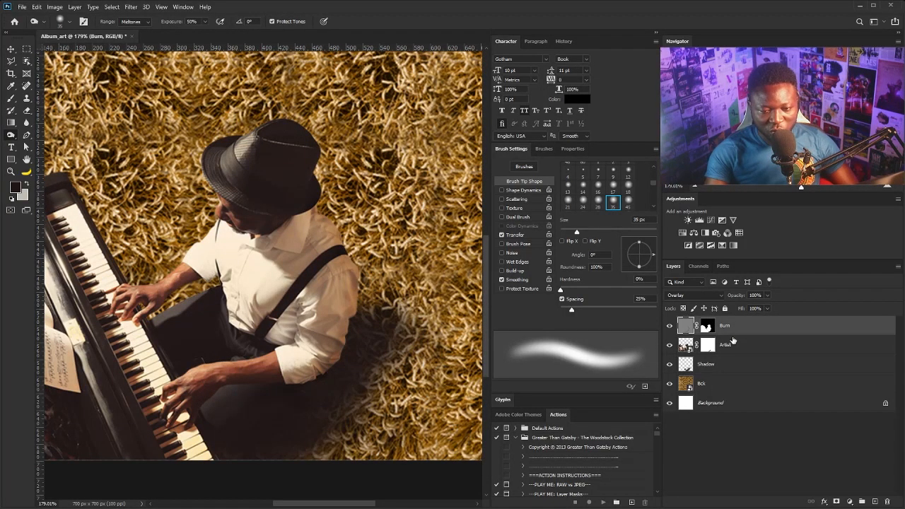
# Step: Add a Curves adjustment layer above the Artist layer and clip it to that layer
pyautogui.click(734, 345)
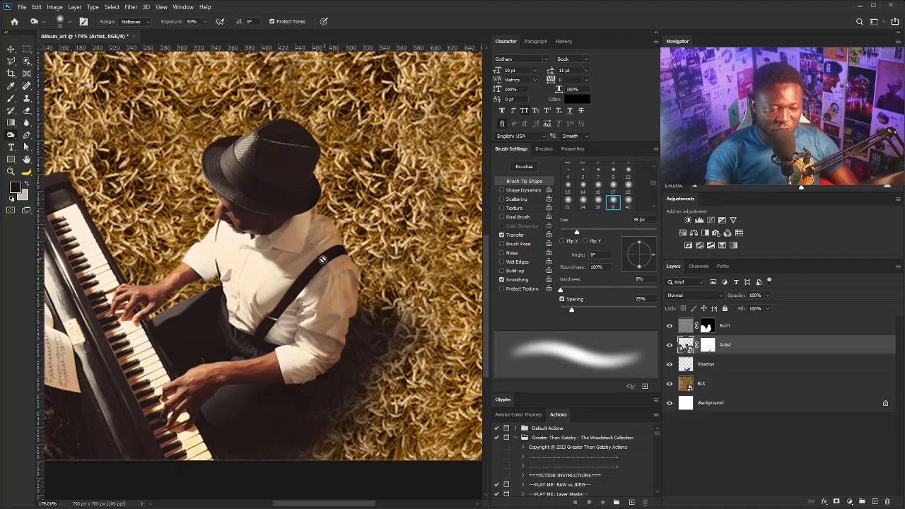
pyautogui.scroll(-3, 338, 205)
pyautogui.scroll(2, 311, 215)
pyautogui.moveTo(294, 215); pyautogui.dragTo(326, 245)
pyautogui.scroll(2, 322, 251)
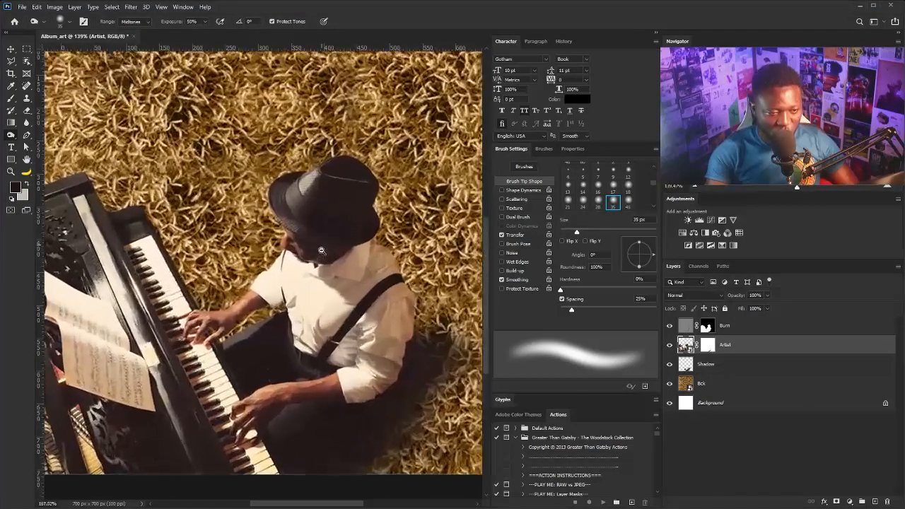
pyautogui.click(710, 219)
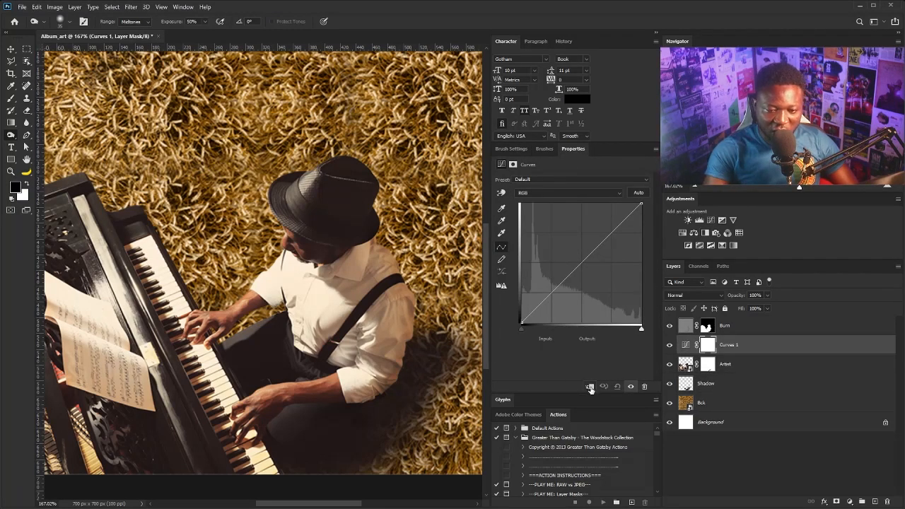
pyautogui.click(591, 388)
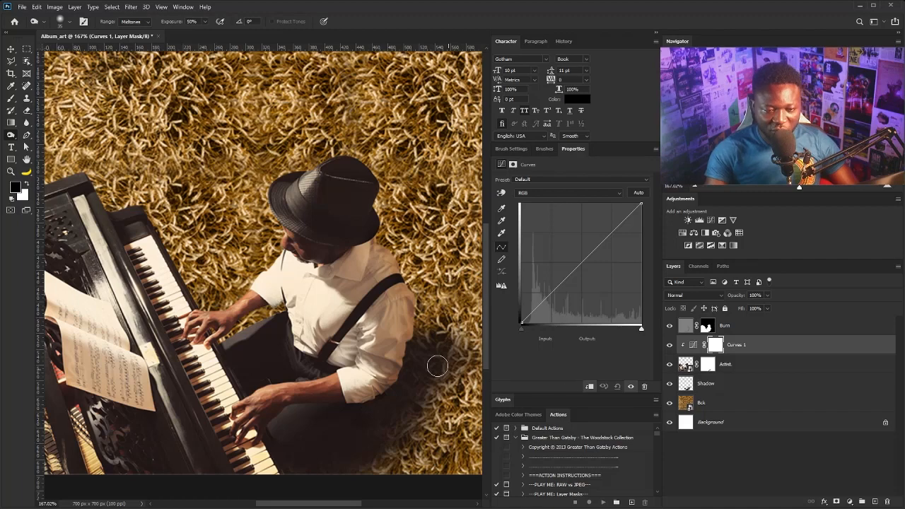
# Step: Shape a gentle S-curve on the clipped Curves adjustment, with shadows at input 43, output 32 and highlights at input 151, output 158
pyautogui.moveTo(543, 302); pyautogui.dragTo(543, 304)
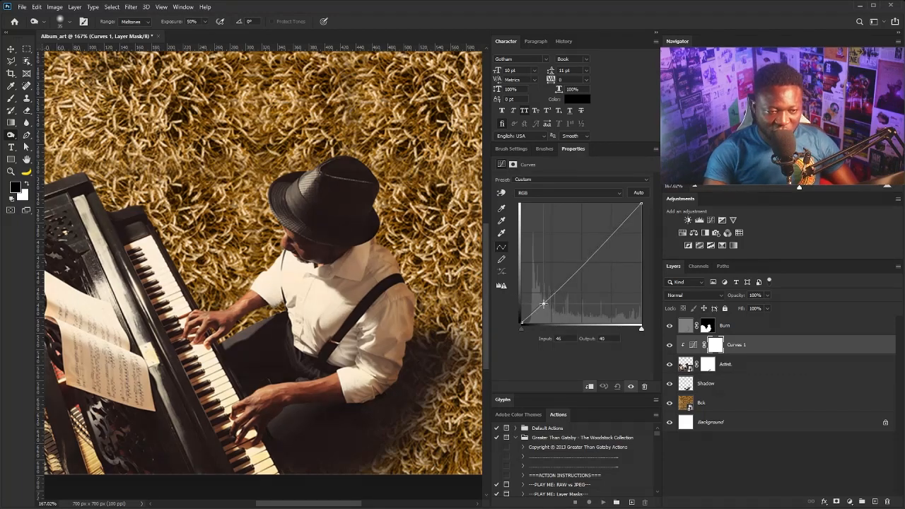
pyautogui.moveTo(590, 256); pyautogui.dragTo(590, 253)
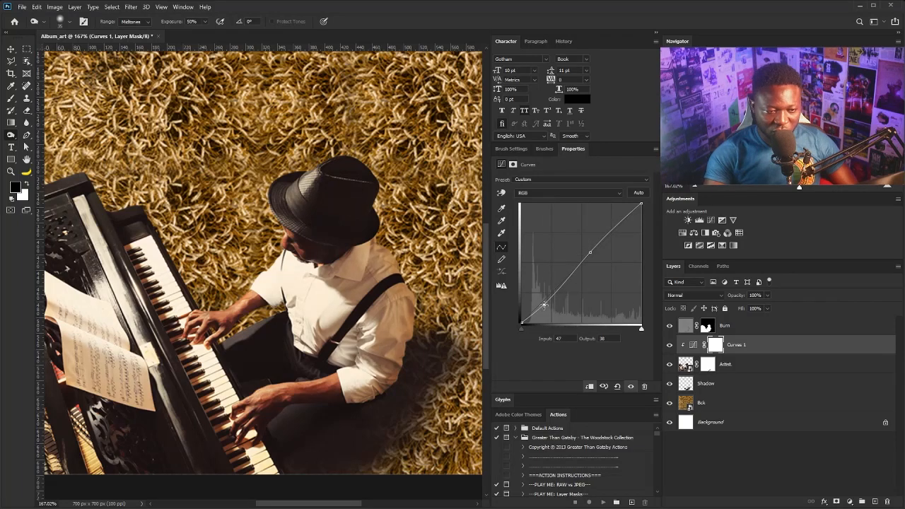
pyautogui.moveTo(544, 305); pyautogui.dragTo(542, 306)
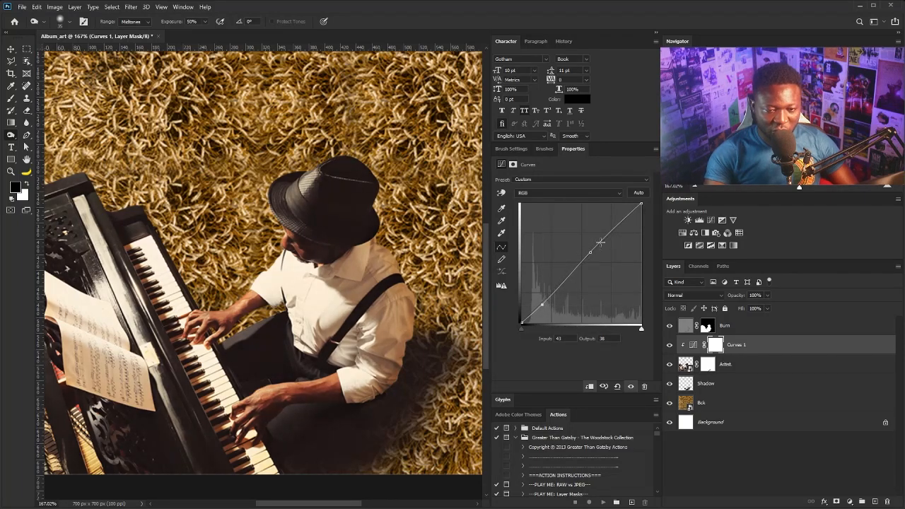
pyautogui.moveTo(590, 252); pyautogui.dragTo(590, 253)
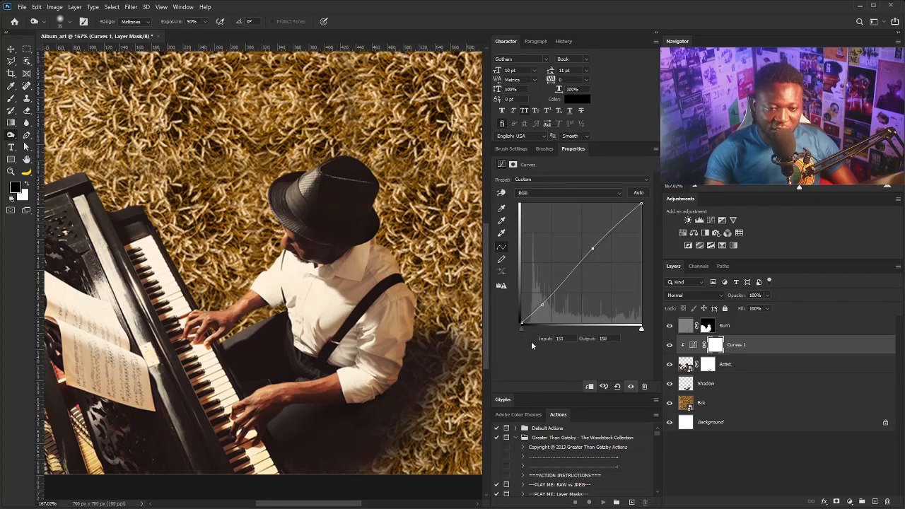
pyautogui.moveTo(542, 305); pyautogui.dragTo(542, 308)
pyautogui.hotkey('ctrl', '0')
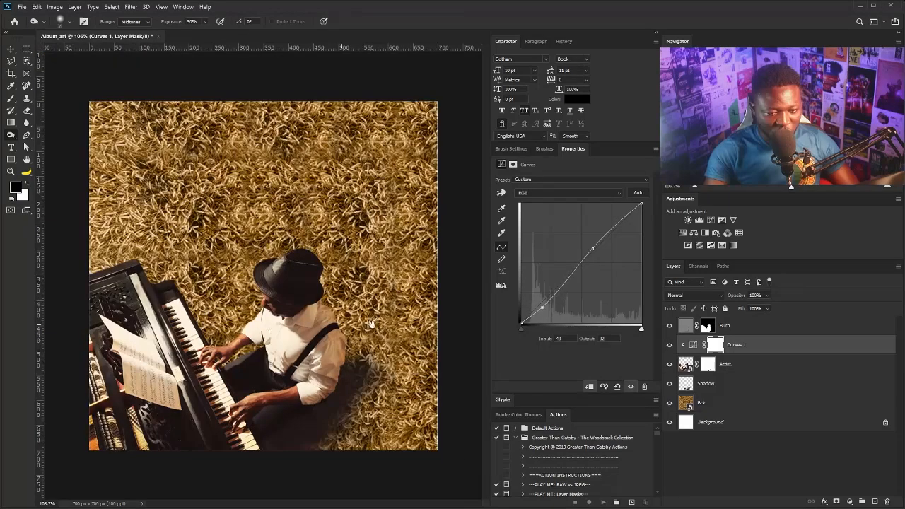
# Step: Add a Gradient Map adjustment layer above the Burn layer, compare the image with and without it, and leave it hidden
pyautogui.click(737, 330)
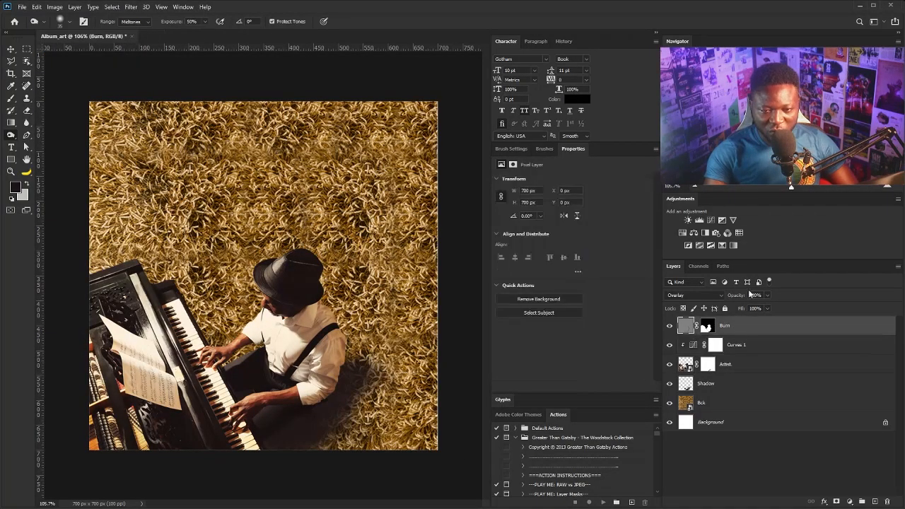
pyautogui.click(734, 246)
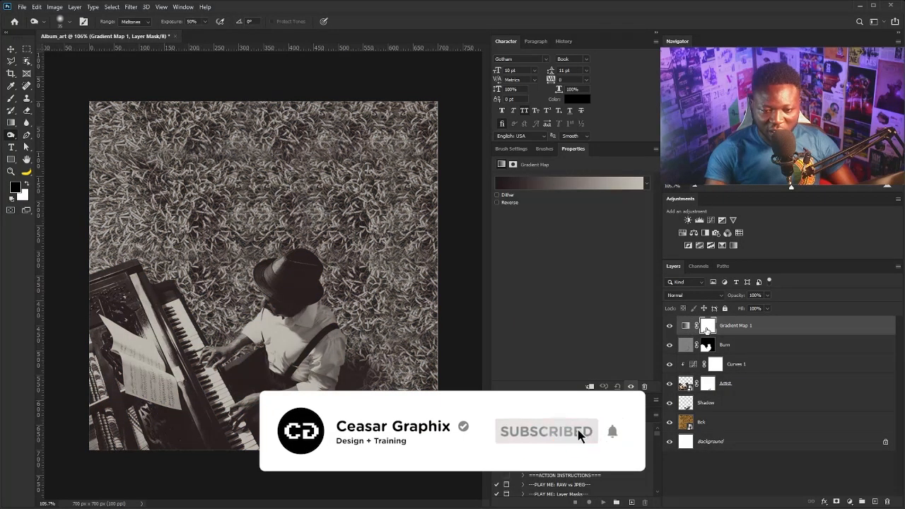
pyautogui.click(684, 326)
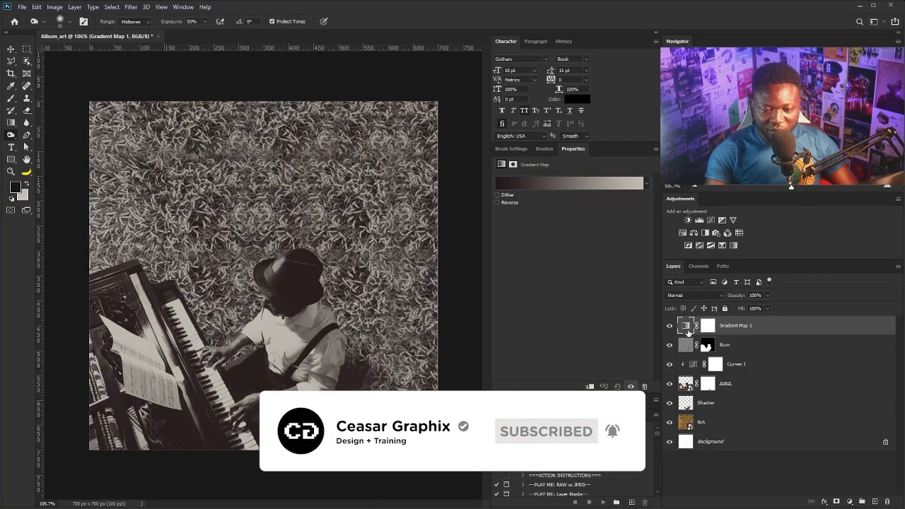
pyautogui.click(670, 325)
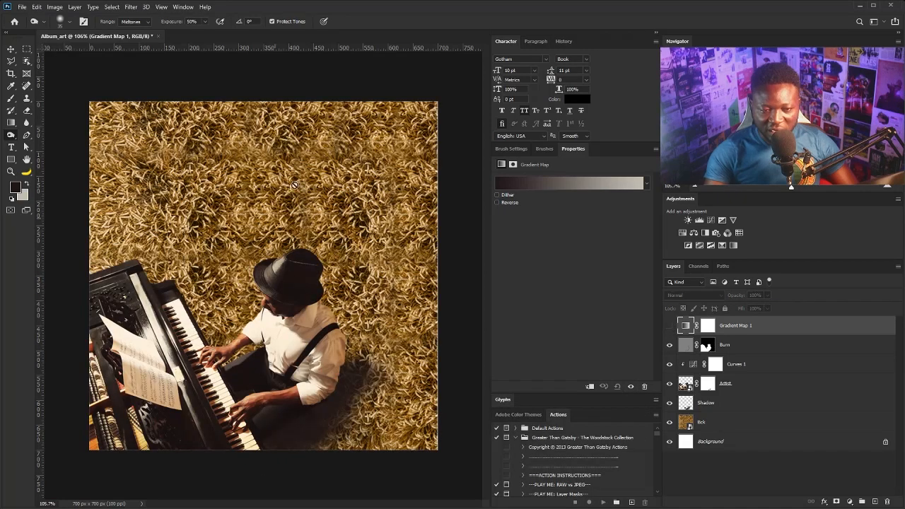
pyautogui.click(669, 327)
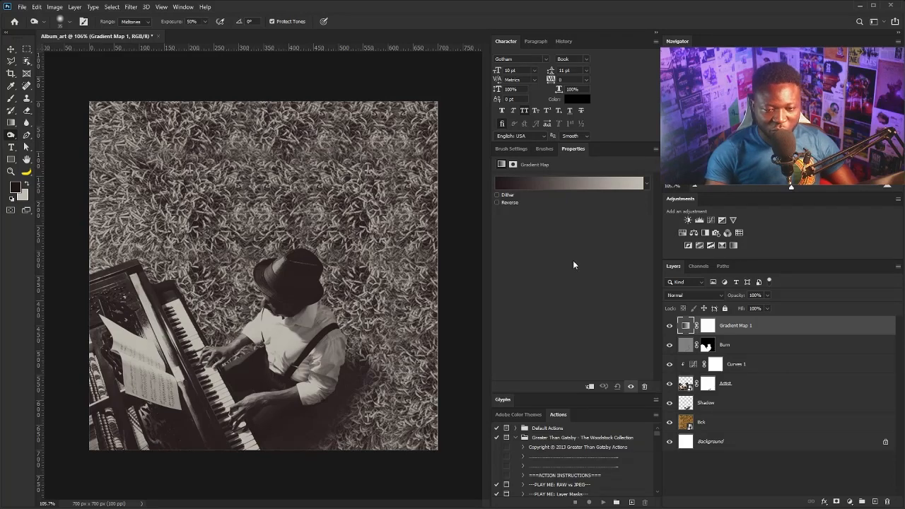
pyautogui.click(669, 325)
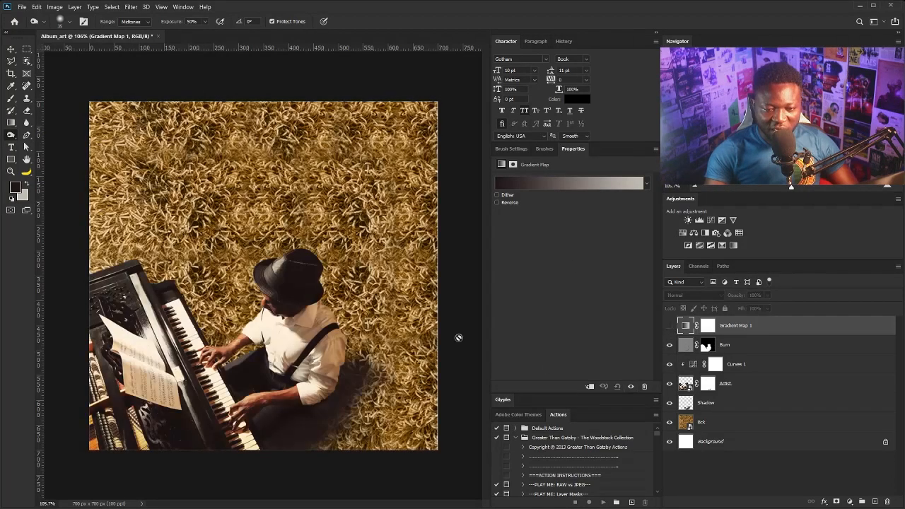
# Step: Set the Gradient Map's dark end stop to dark brown 2e1908, sampled from the straw's shadows
pyautogui.click(531, 187)
pyautogui.click(640, 376)
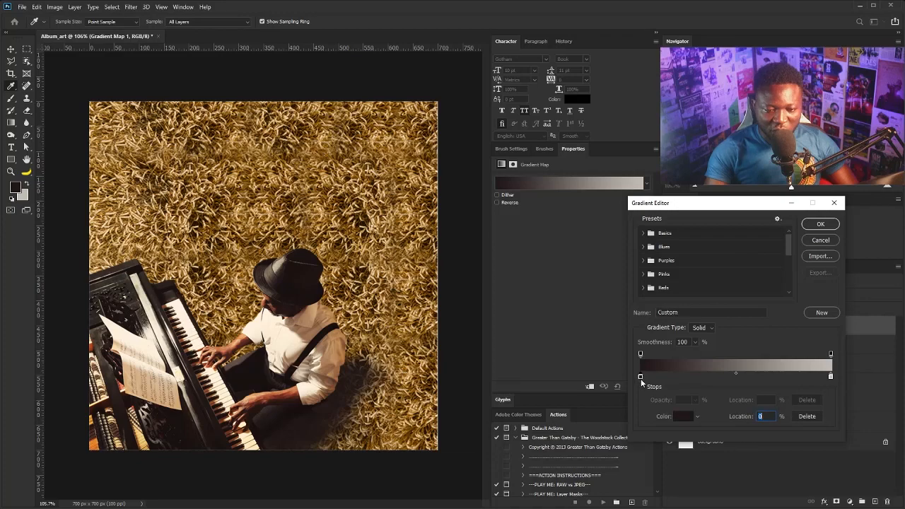
pyautogui.click(683, 421)
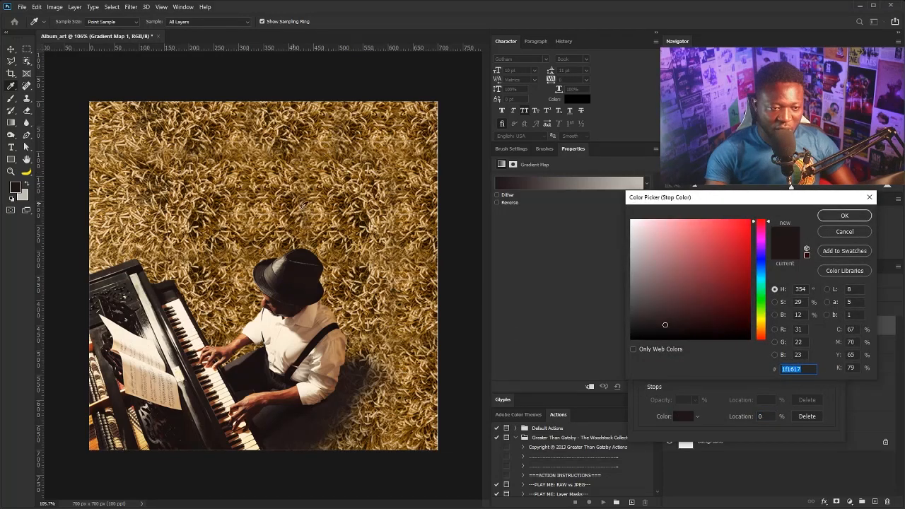
pyautogui.click(348, 205)
pyautogui.moveTo(349, 205); pyautogui.dragTo(349, 203)
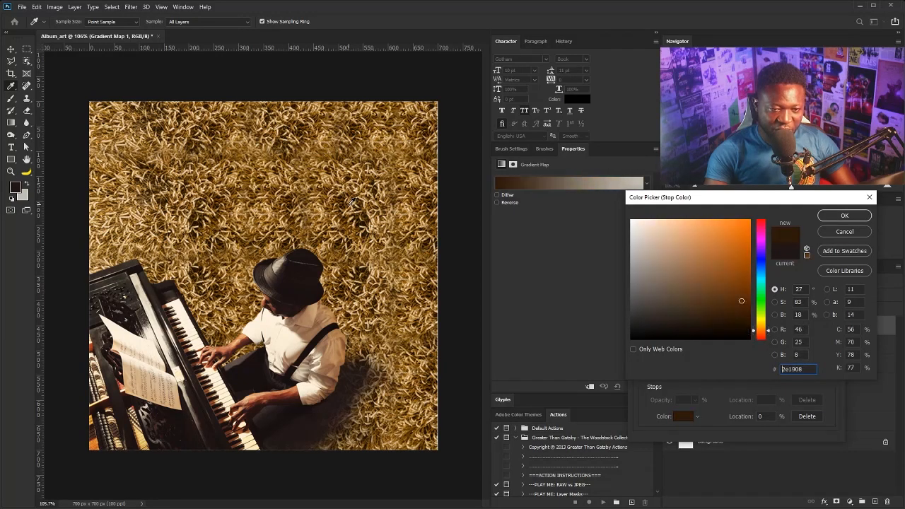
pyautogui.click(842, 216)
# Step: Add a middle stop at location 46% to the Gradient Map and set it to golden brown 744d08, sampled from the straw
pyautogui.click(727, 376)
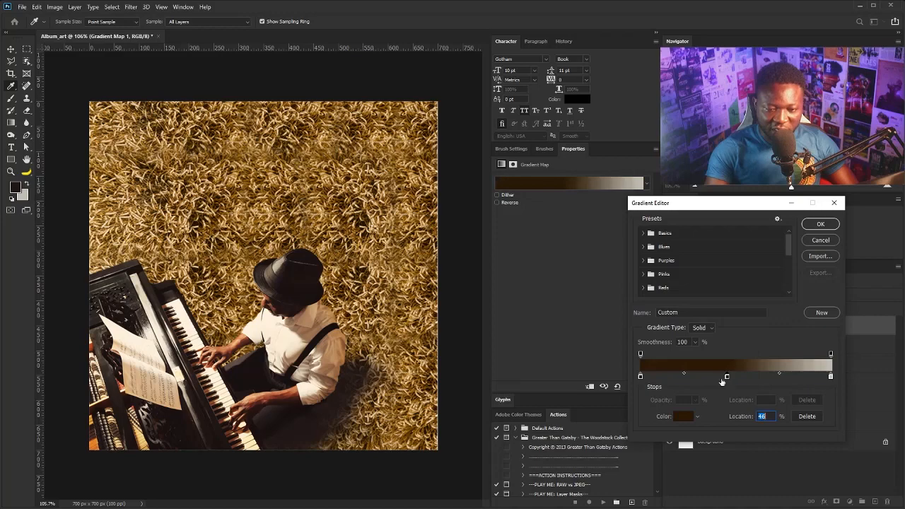
pyautogui.click(684, 416)
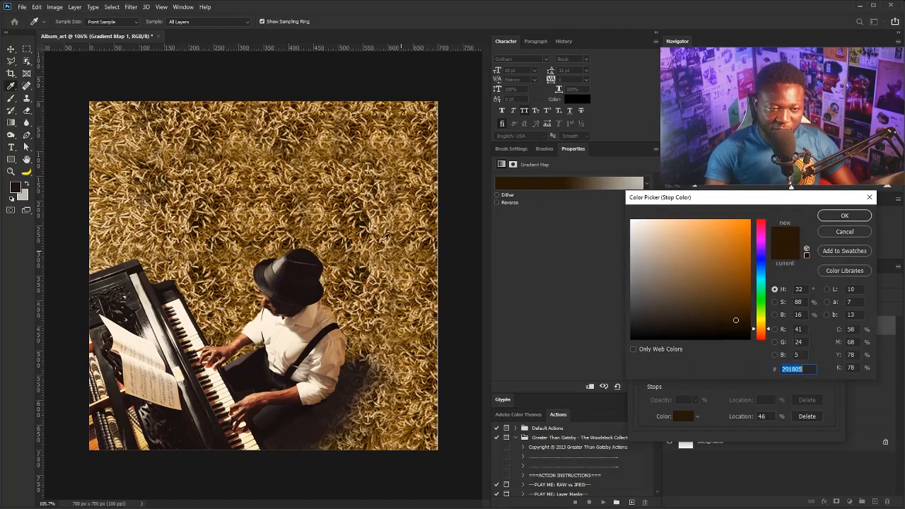
pyautogui.click(398, 218)
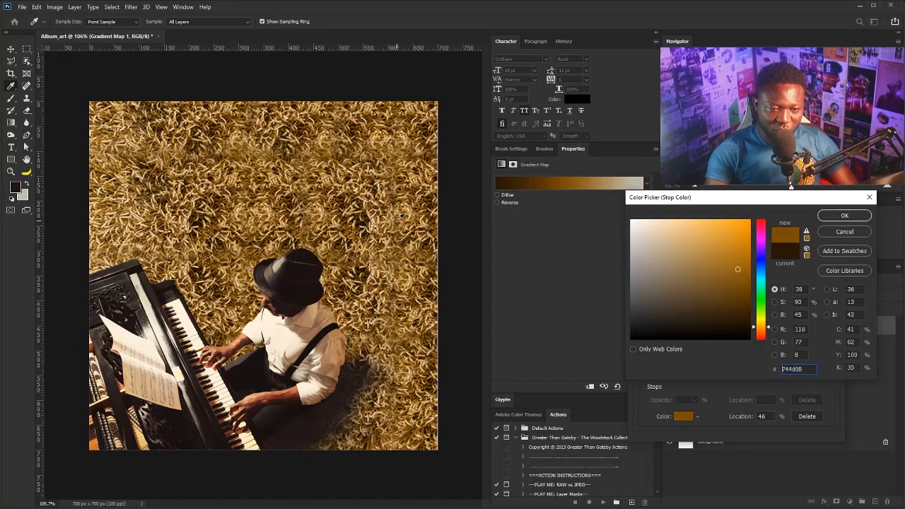
pyautogui.click(843, 216)
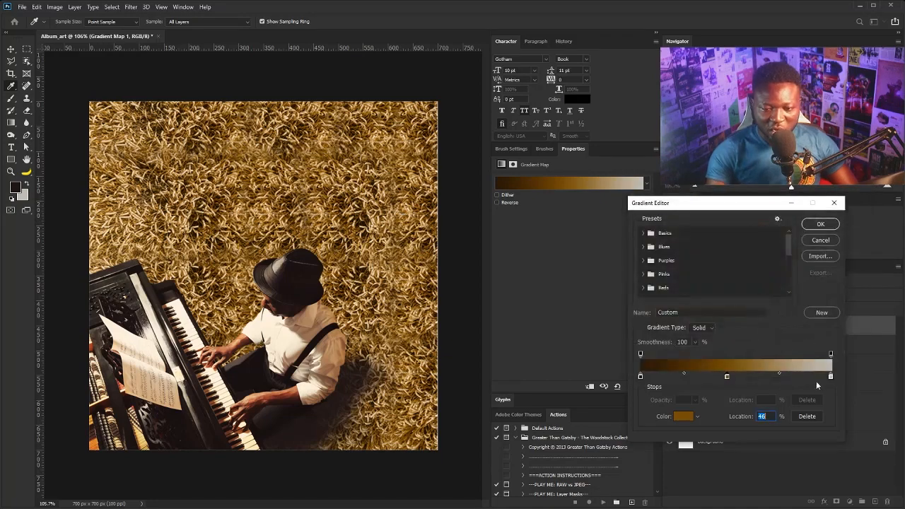
# Step: Set the gradient's light end stop to a pale cream sampled from the pianist's shirt and apply the gradient
pyautogui.click(831, 377)
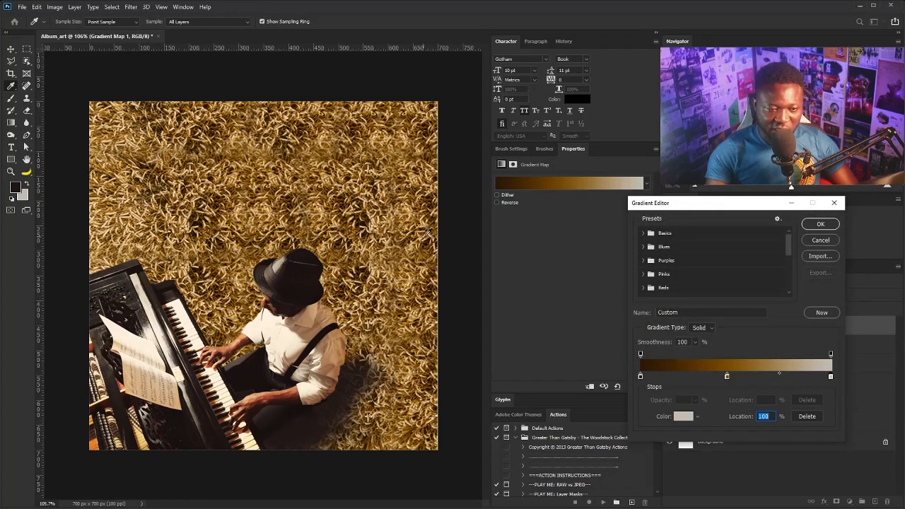
pyautogui.click(412, 206)
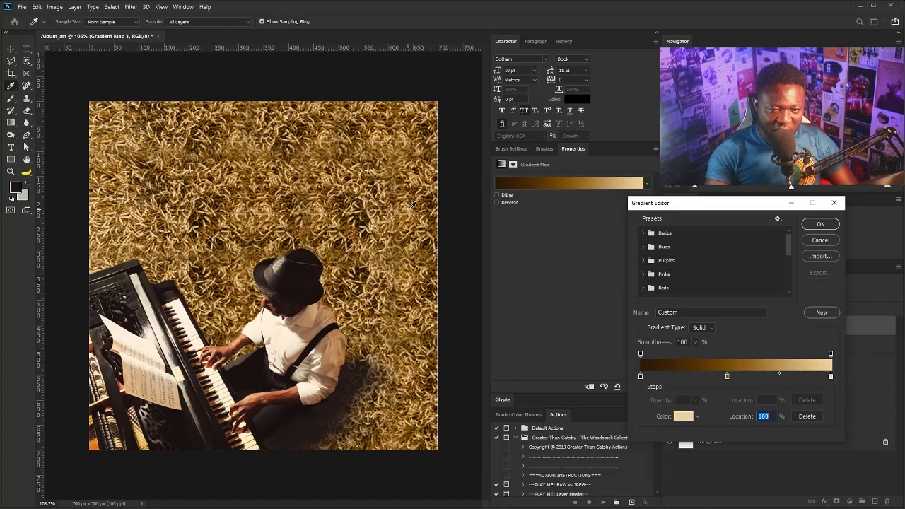
pyautogui.moveTo(412, 206); pyautogui.dragTo(300, 344)
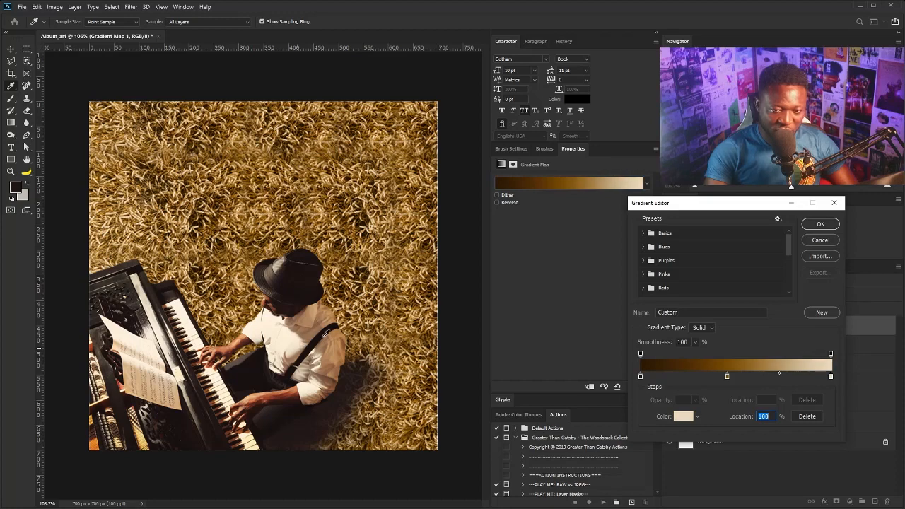
pyautogui.click(819, 225)
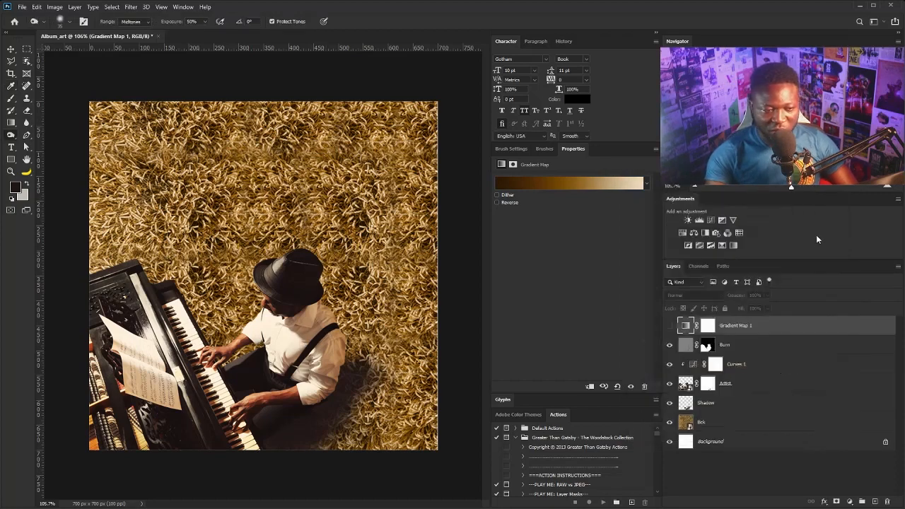
# Step: Show the Gradient Map 1 layer and set its blend mode to Soft Light
pyautogui.click(669, 326)
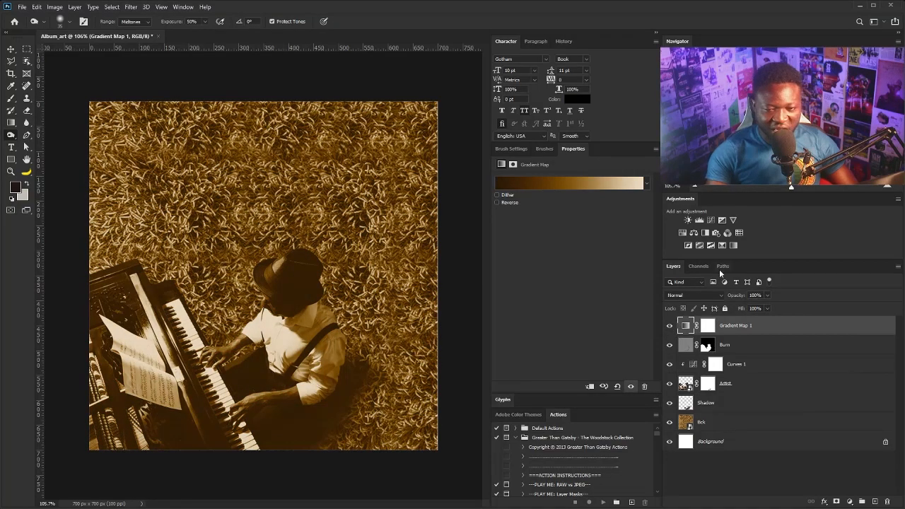
pyautogui.click(696, 295)
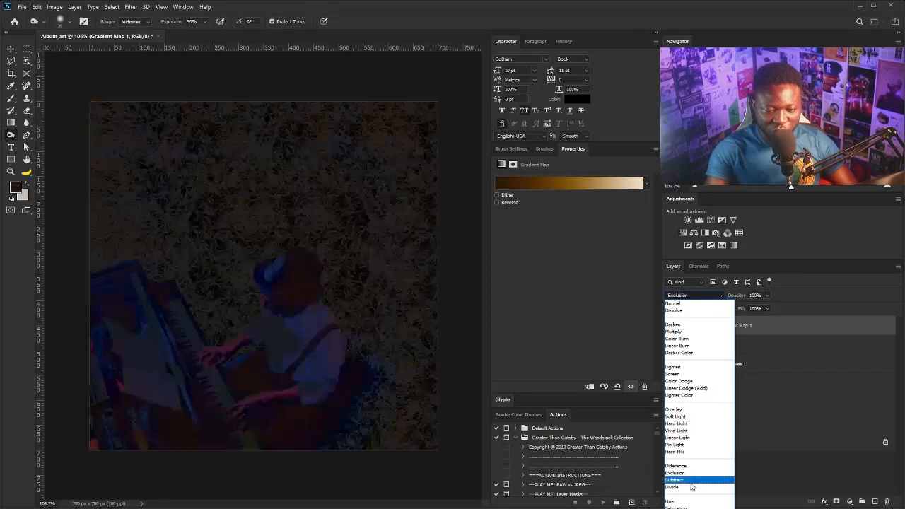
pyautogui.click(685, 417)
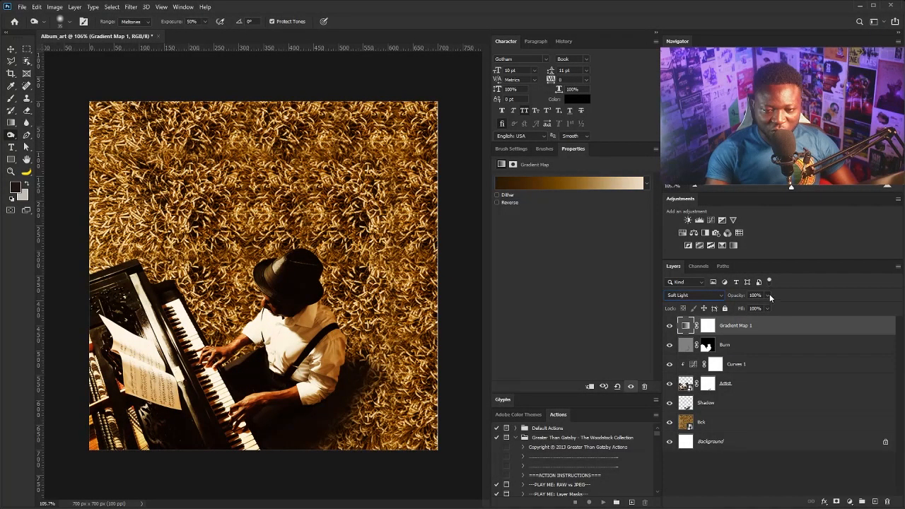
# Step: Lower the Gradient Map 1 layer's opacity to 21% and compare the image with and without it
pyautogui.moveTo(729, 305); pyautogui.dragTo(739, 309)
pyautogui.click(774, 326)
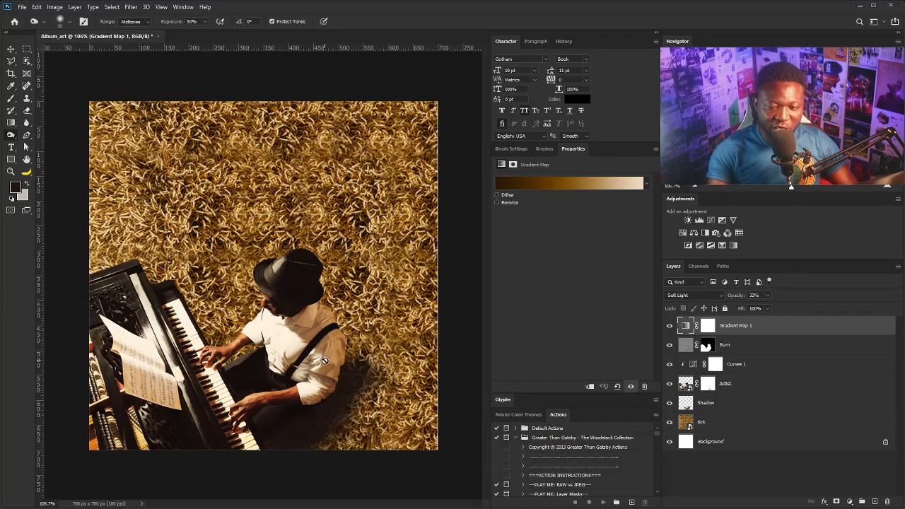
pyautogui.click(767, 309)
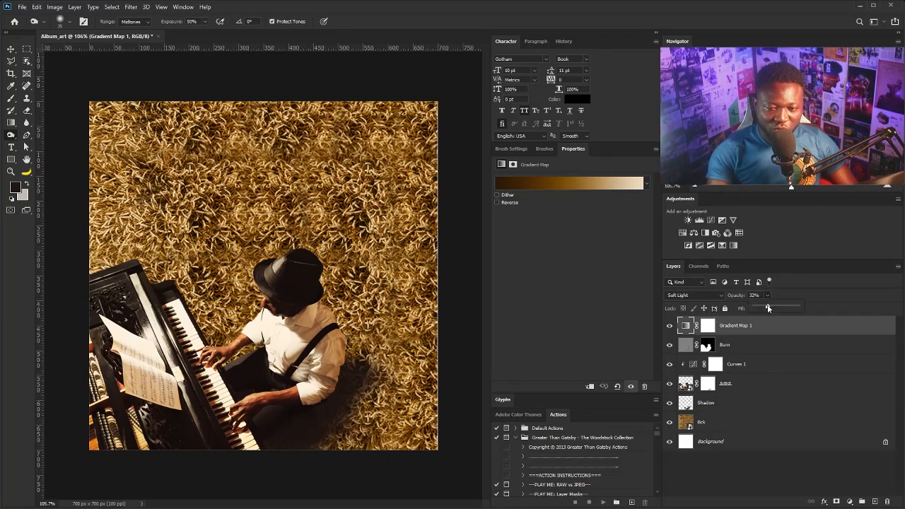
pyautogui.moveTo(765, 309); pyautogui.dragTo(763, 308)
pyautogui.click(670, 328)
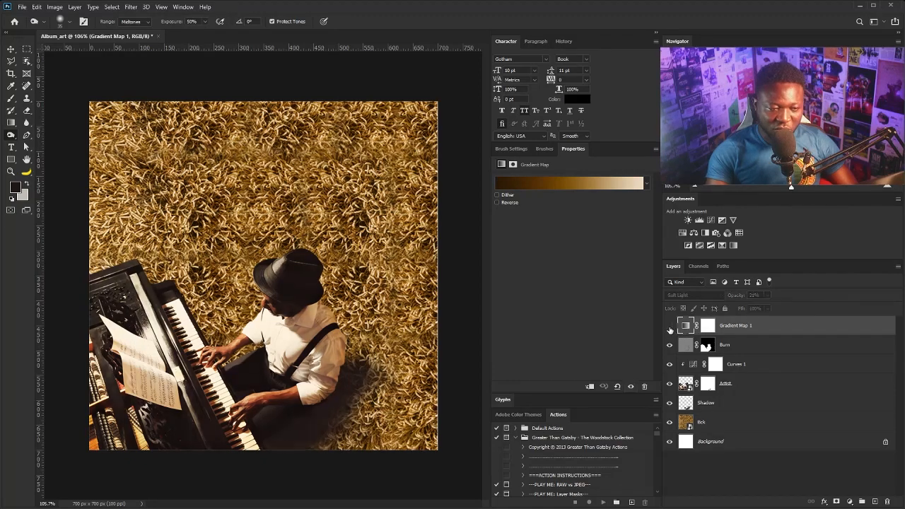
pyautogui.click(669, 328)
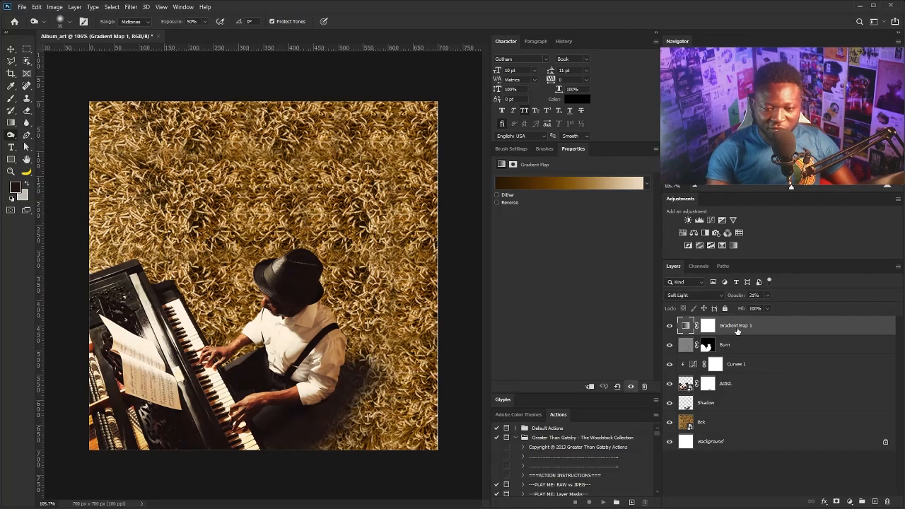
# Step: Move the Gradient Map 1 layer below the Burn layer and clip it to the Artist layer
pyautogui.moveTo(746, 331); pyautogui.dragTo(745, 355)
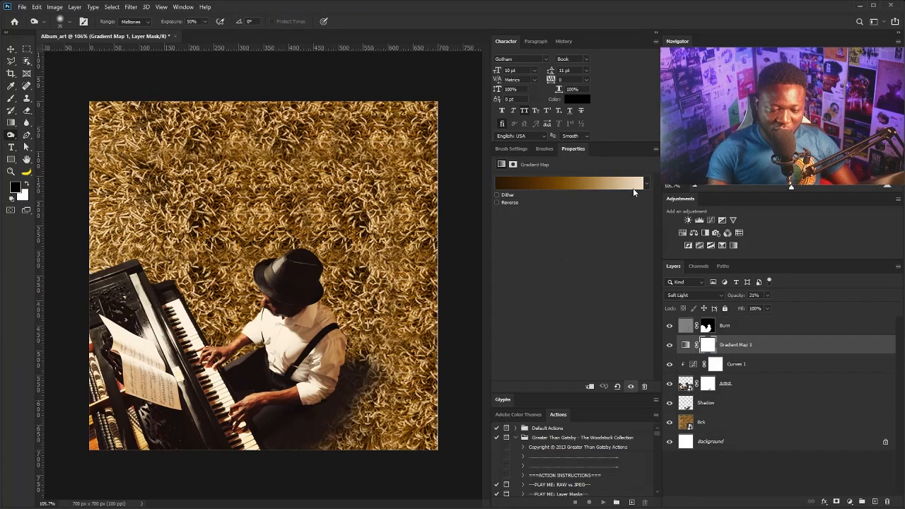
pyautogui.click(591, 388)
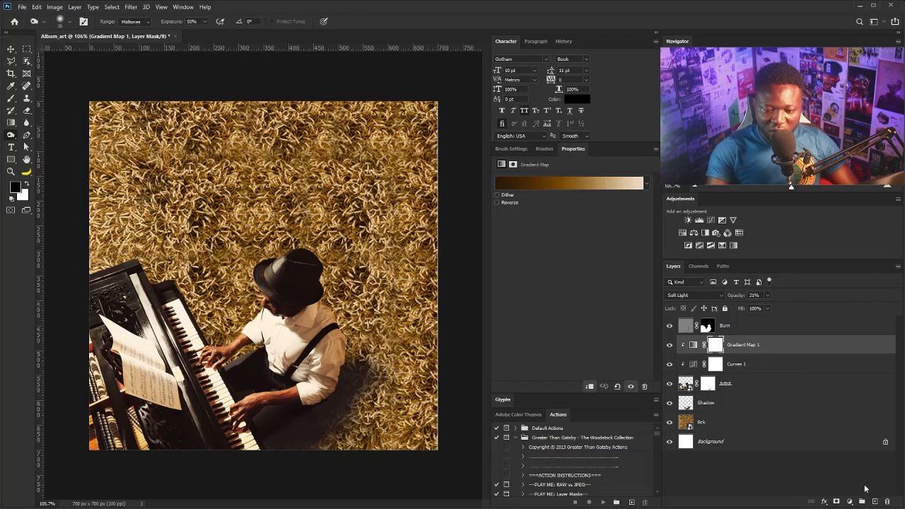
# Step: Duplicate the Gradient Map 1 layer, place the copy directly above the Shadow layer and clip it to that layer
pyautogui.moveTo(785, 345); pyautogui.dragTo(874, 496)
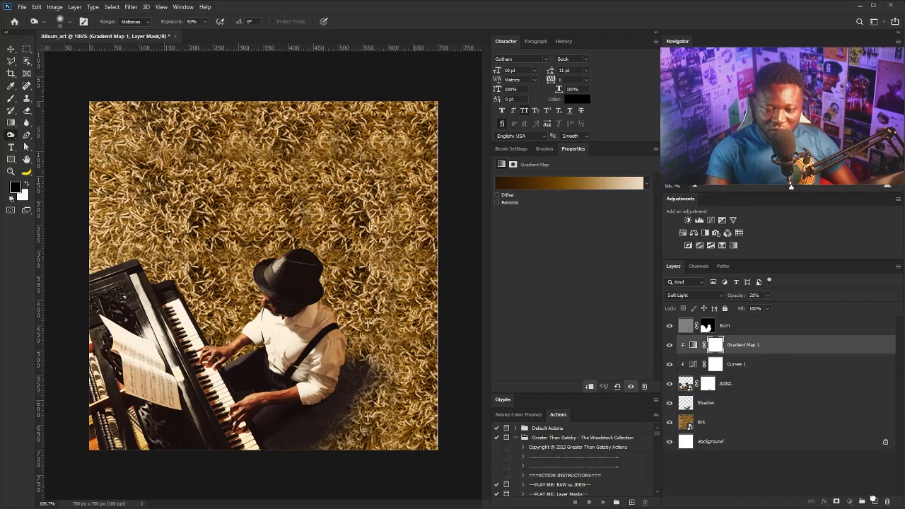
pyautogui.moveTo(761, 346); pyautogui.dragTo(742, 410)
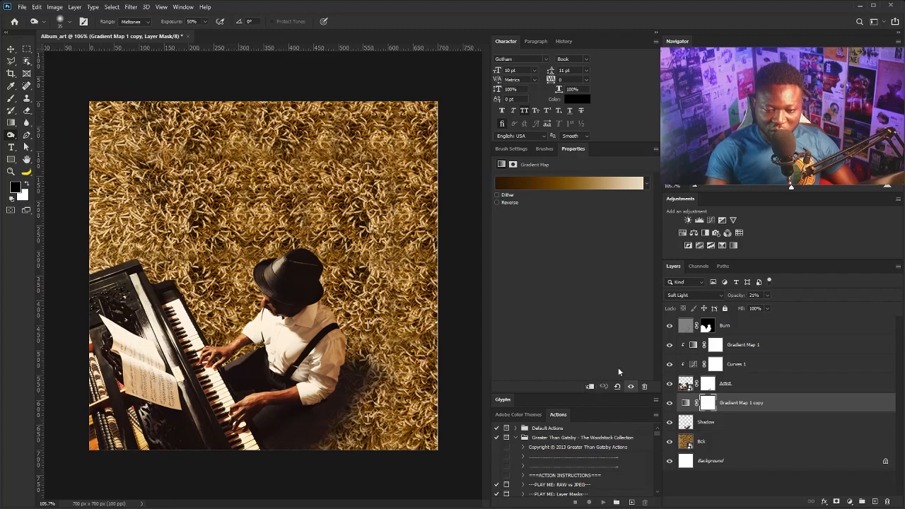
pyautogui.click(590, 387)
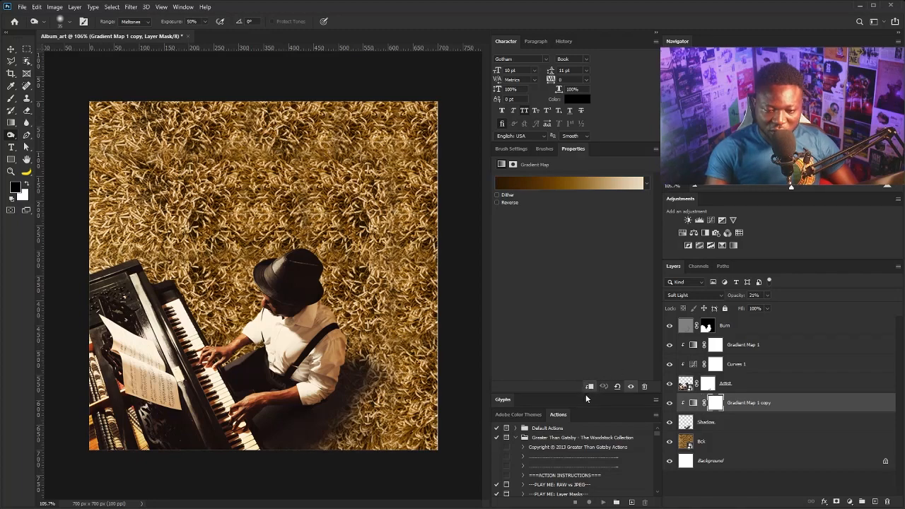
# Step: Raise the clipped Gradient Map copy's opacity to 64% and compare the shadow with and without it
pyautogui.moveTo(768, 294); pyautogui.dragTo(787, 309)
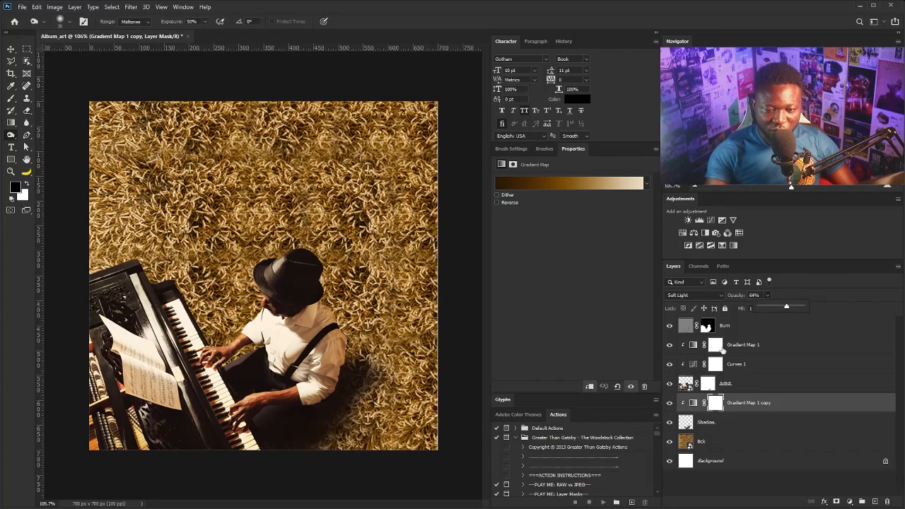
pyautogui.click(669, 404)
pyautogui.click(670, 404)
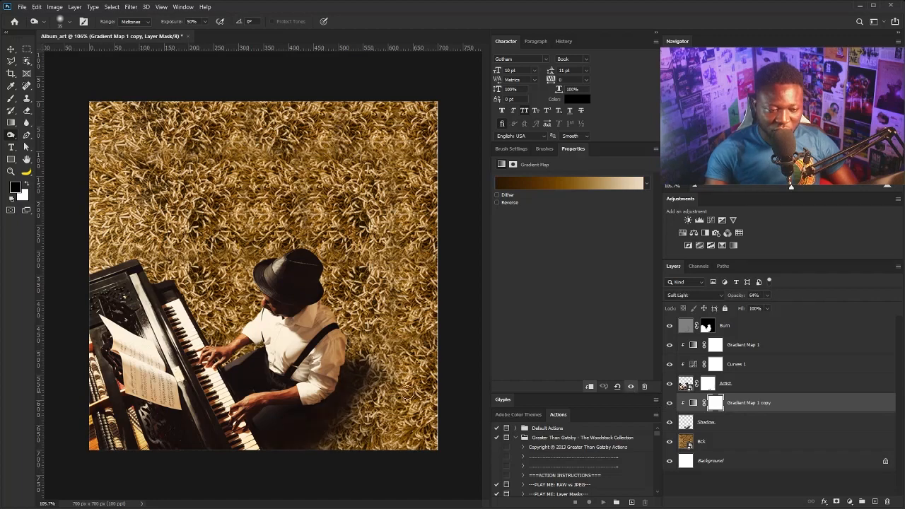
pyautogui.scroll(-1, 312, 295)
pyautogui.scroll(1, 304, 297)
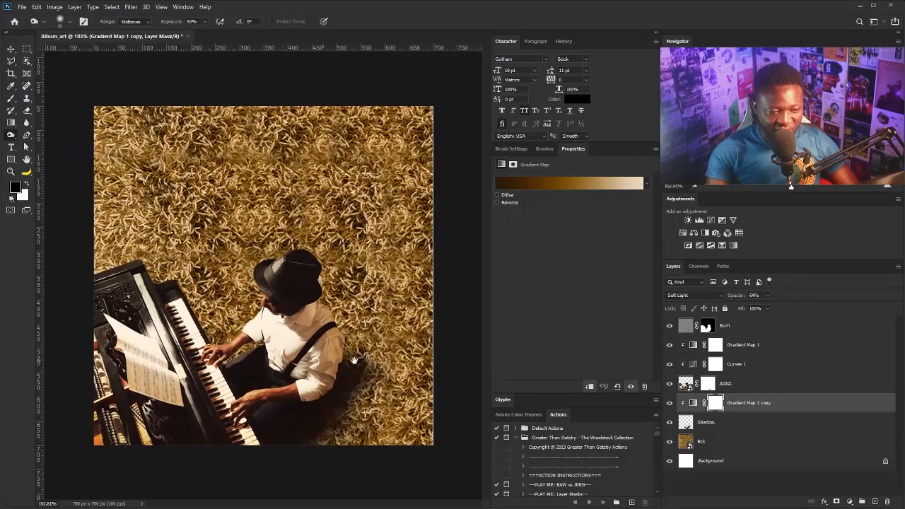
# Step: Stamp all visible layers into a new layer above the Burn layer and open it in the Camera Raw Filter
pyautogui.click(737, 328)
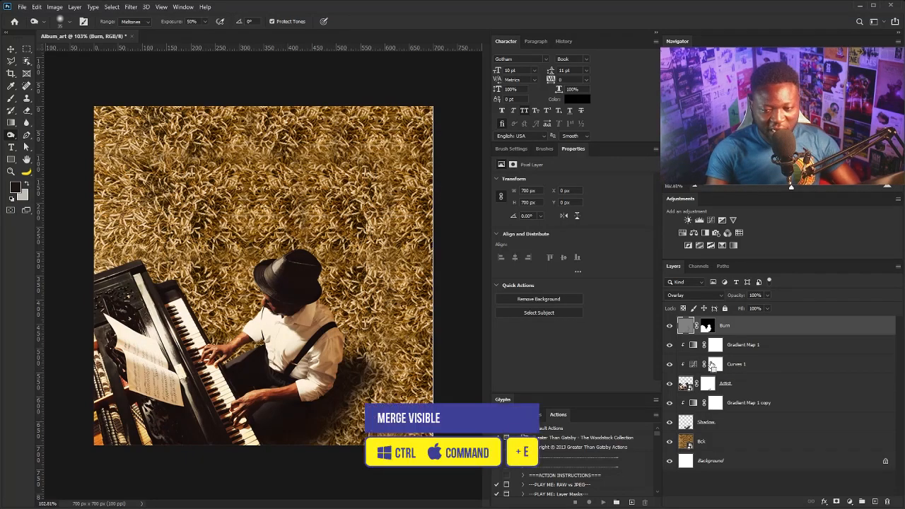
pyautogui.hotkey('ctrl', 'shift', 'alt', 'e')
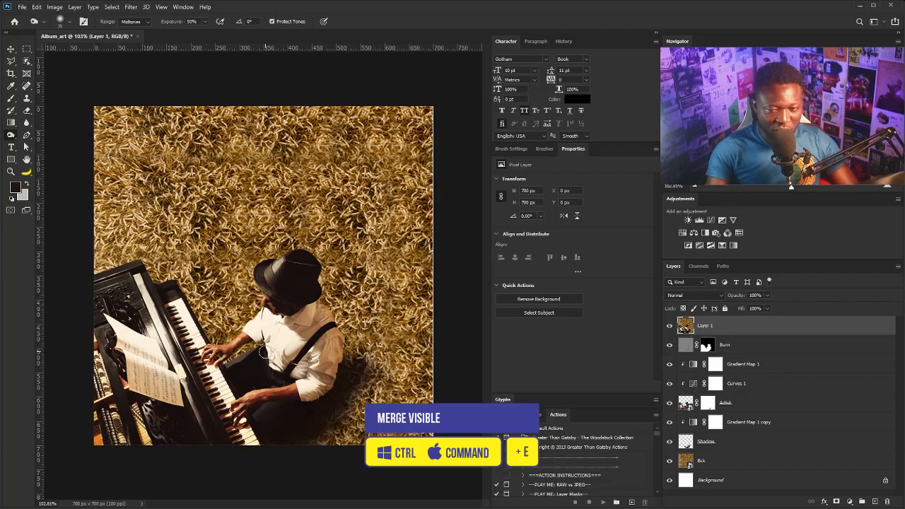
pyautogui.click(130, 7)
pyautogui.click(198, 63)
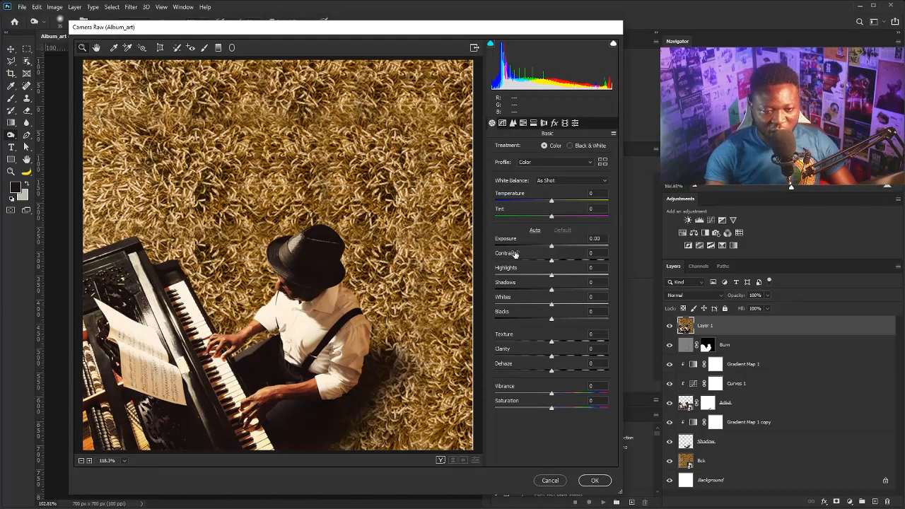
# Step: Set the Camera Raw basic adjustments to Contrast +14, Highlights -25, Shadows +19 and Vibrance +2
pyautogui.moveTo(552, 261); pyautogui.dragTo(559, 260)
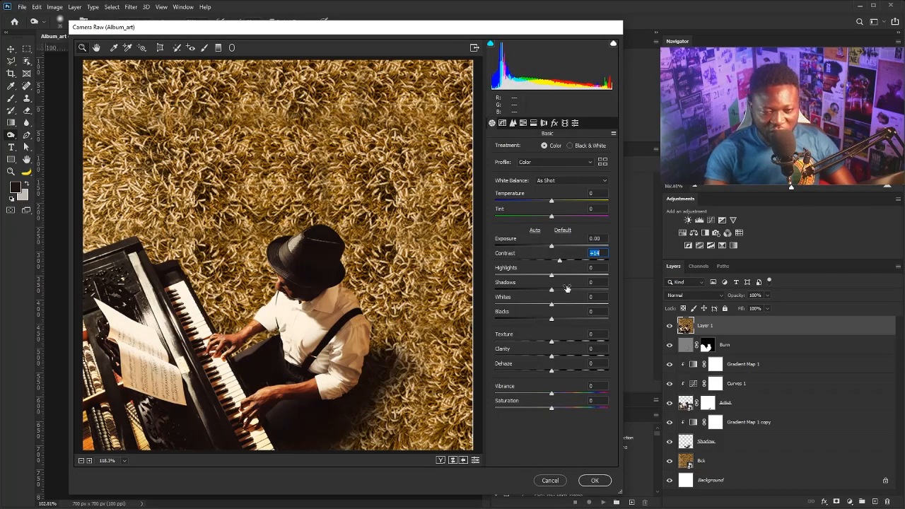
pyautogui.moveTo(551, 275); pyautogui.dragTo(538, 275)
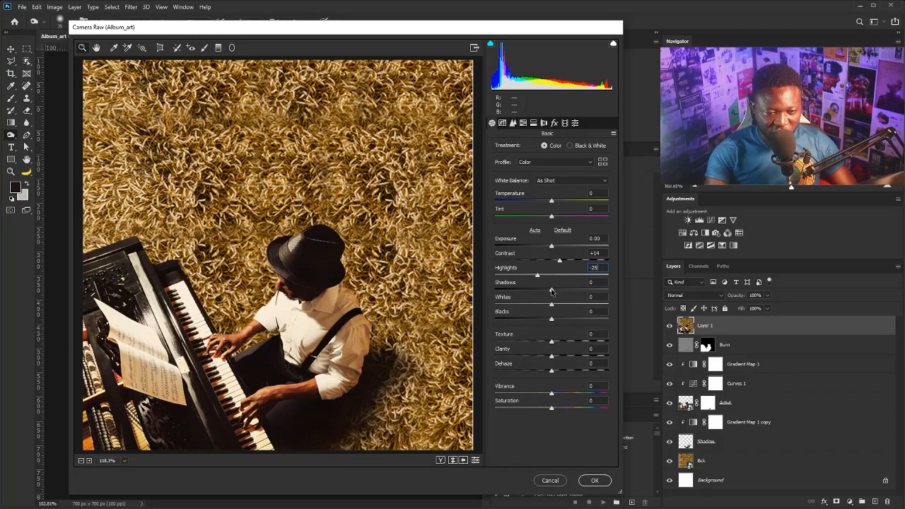
pyautogui.moveTo(552, 291); pyautogui.dragTo(563, 295)
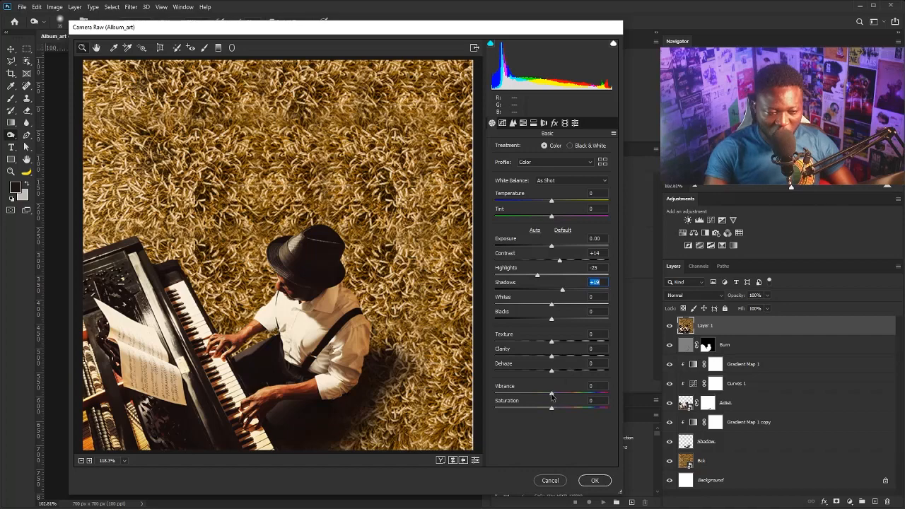
pyautogui.moveTo(552, 396); pyautogui.dragTo(553, 396)
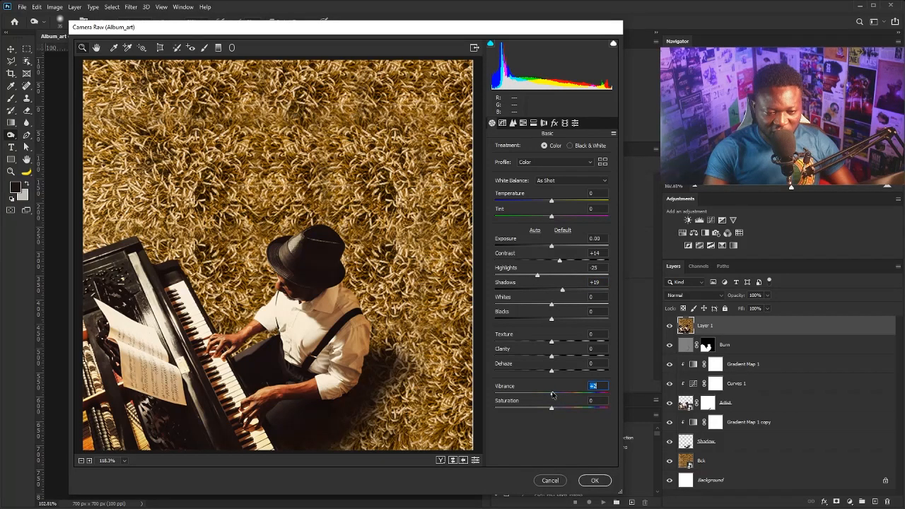
# Step: Shift the HSL hues in Camera Raw, setting Oranges to -3 and Yellows to +63
pyautogui.click(523, 124)
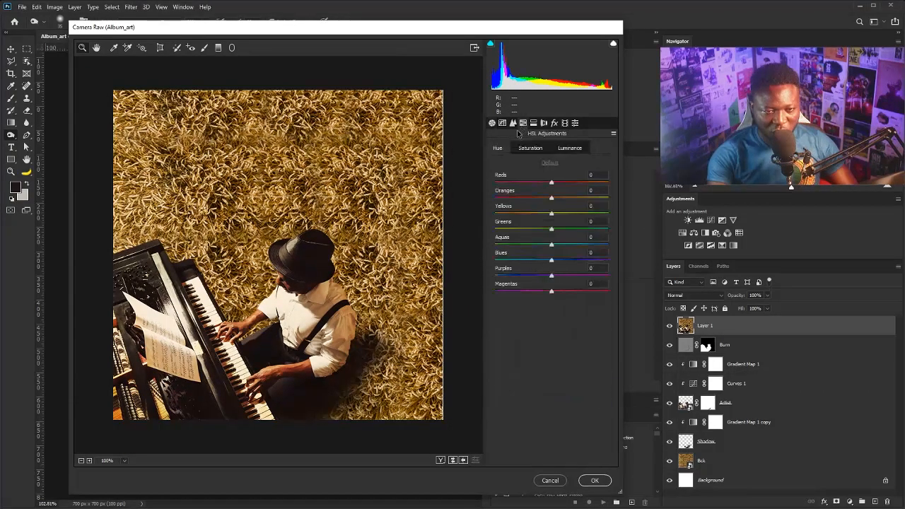
pyautogui.moveTo(552, 199); pyautogui.dragTo(551, 200)
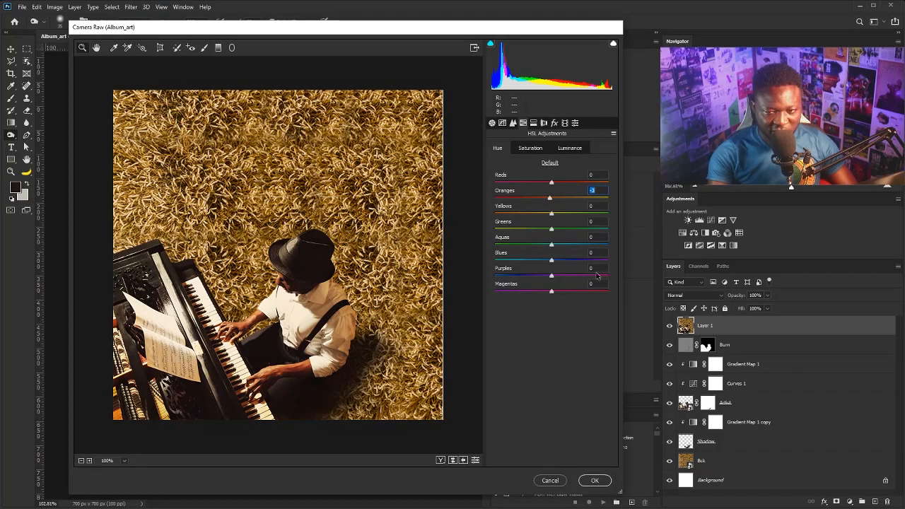
pyautogui.moveTo(552, 214); pyautogui.dragTo(588, 215)
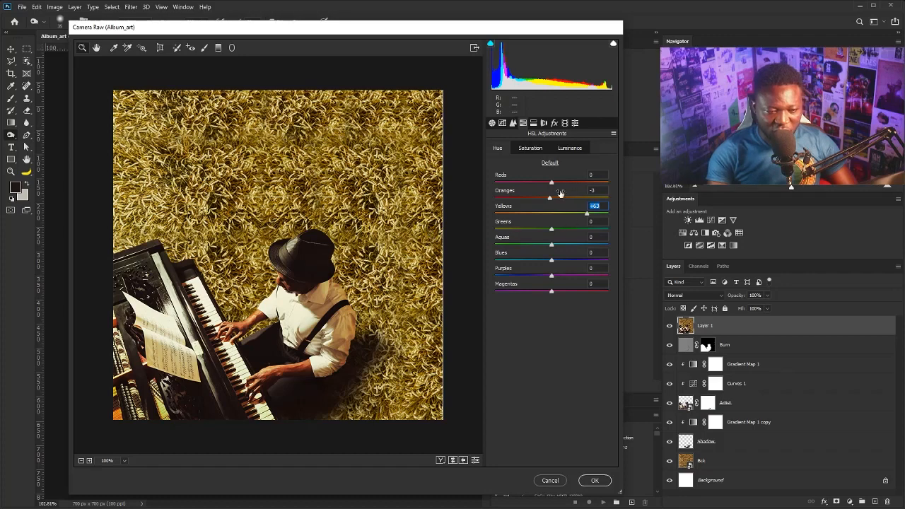
# Step: Set the Split Toning shadow saturation to 10, and in Calibration set Green Primary saturation to +18 and Blue Primary saturation to -8
pyautogui.click(544, 161)
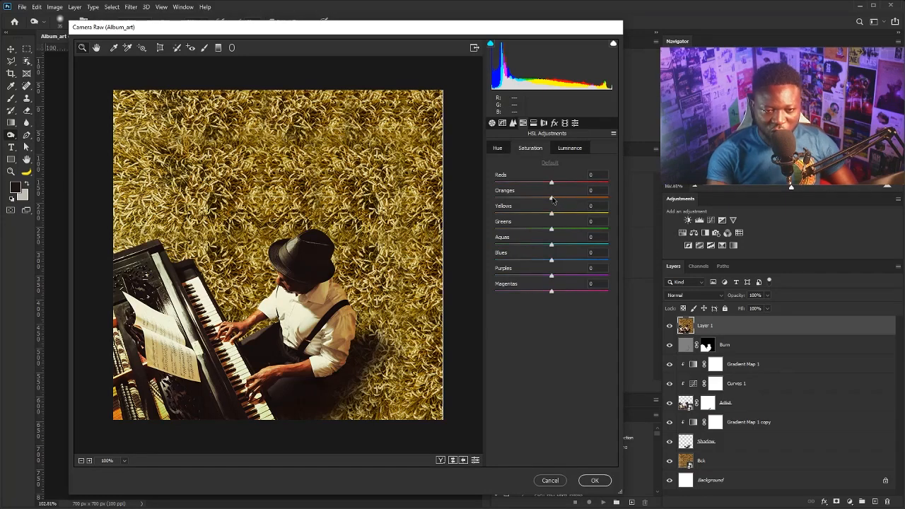
pyautogui.click(534, 122)
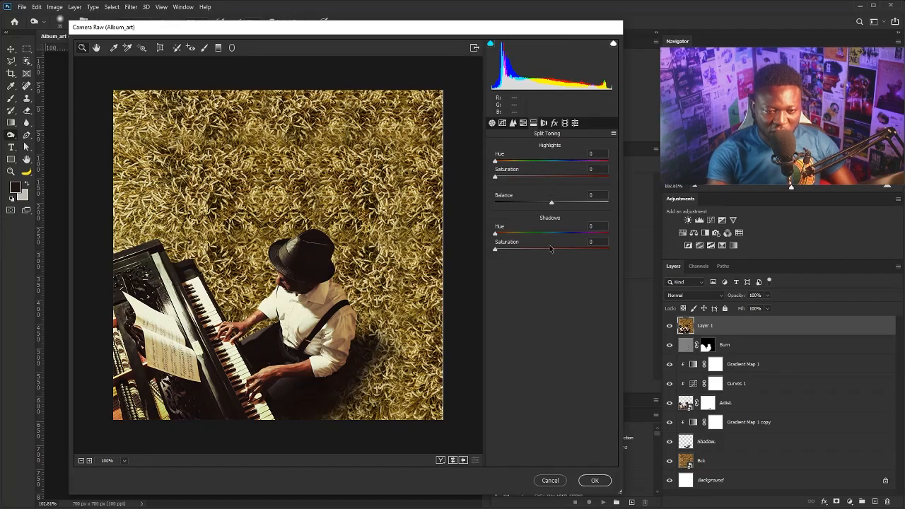
pyautogui.click(598, 242)
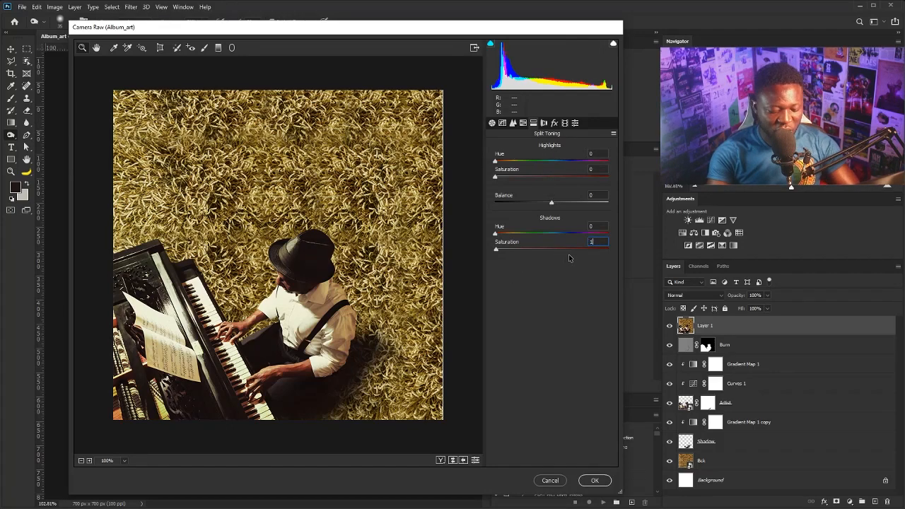
pyautogui.write('10')
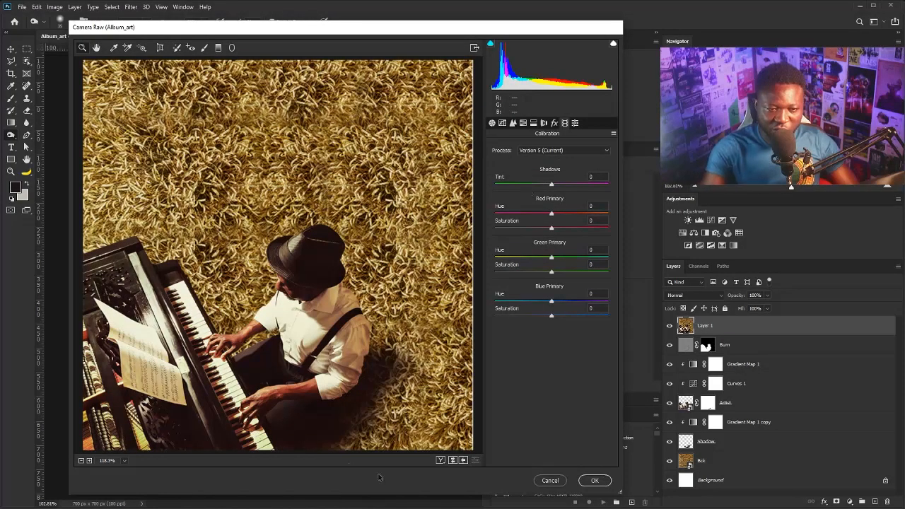
pyautogui.moveTo(551, 272); pyautogui.dragTo(561, 272)
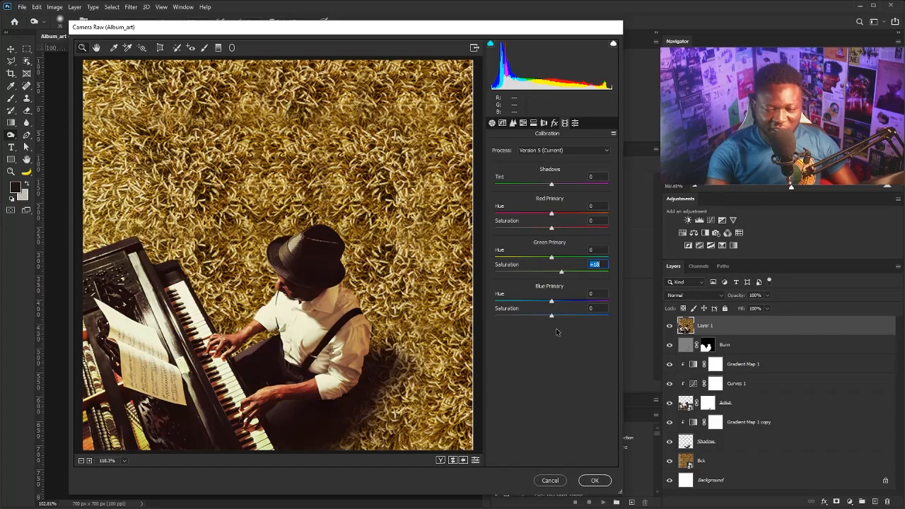
pyautogui.moveTo(552, 315); pyautogui.dragTo(549, 317)
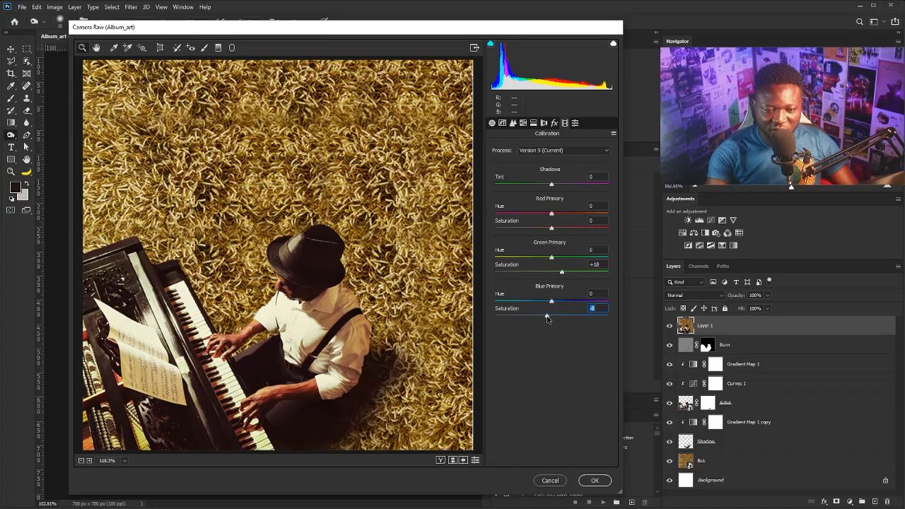
# Step: Set the Camera Raw basic exposure to +0.20 and apply the filter to the stamped layer
pyautogui.click(492, 125)
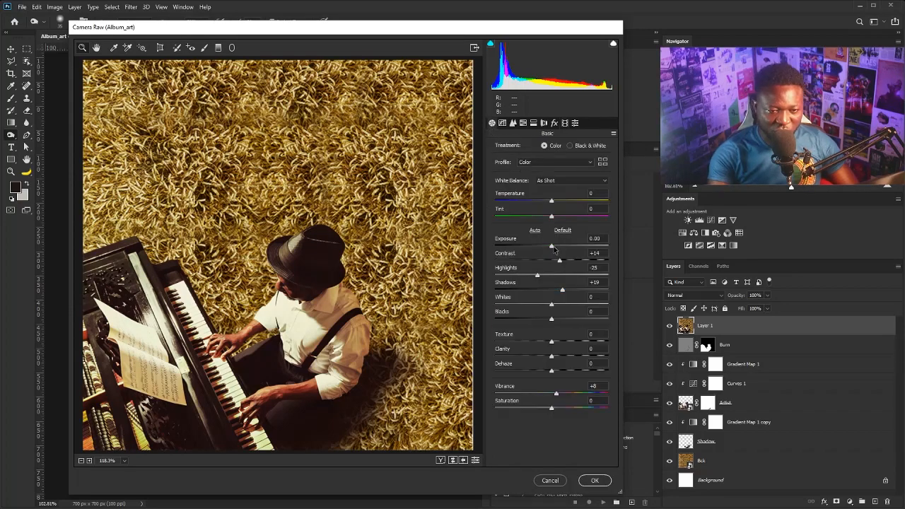
pyautogui.moveTo(552, 248); pyautogui.dragTo(553, 247)
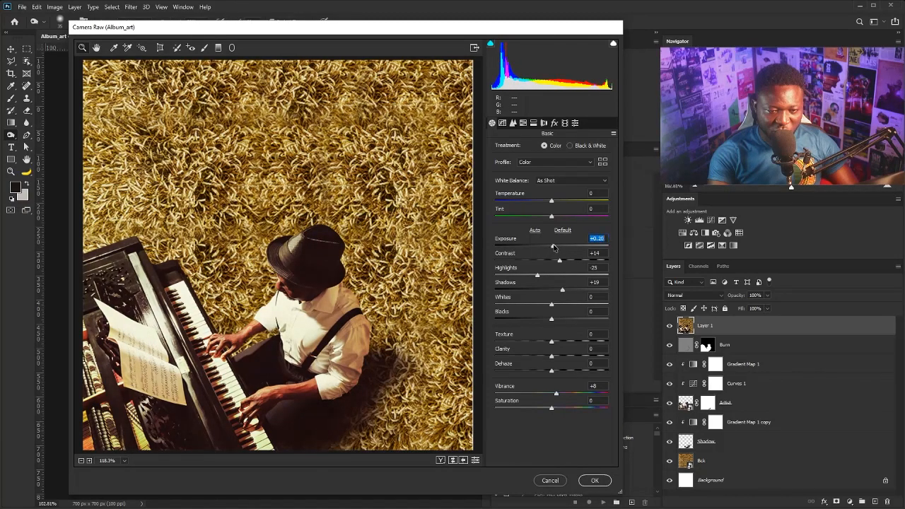
pyautogui.hotkey('ctrl', '0')
pyautogui.click(594, 481)
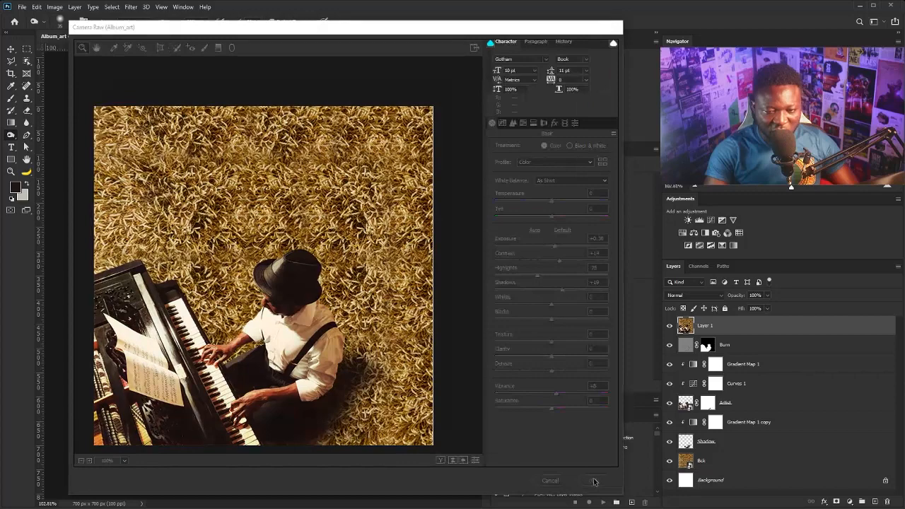
# Step: Compare the artwork with and without the Camera Raw grading on Layer 1, leaving the layer visible
pyautogui.click(670, 326)
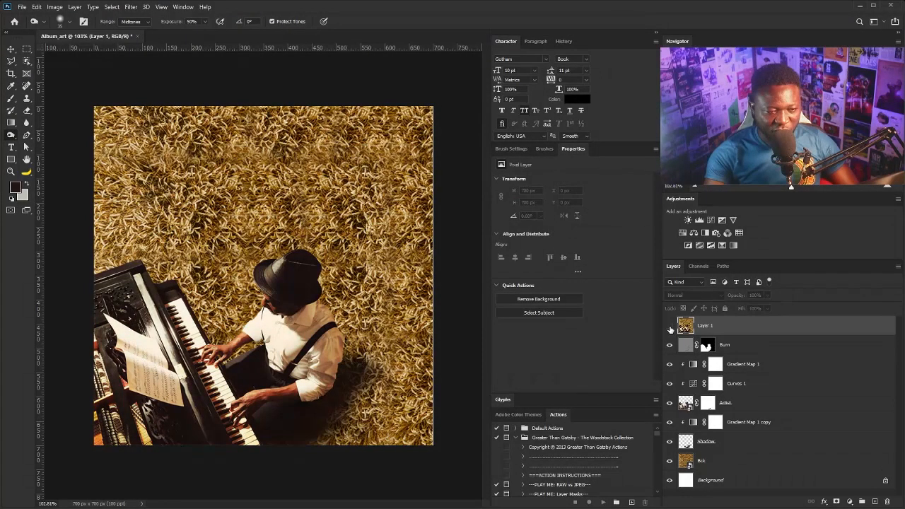
pyautogui.click(670, 326)
pyautogui.click(669, 326)
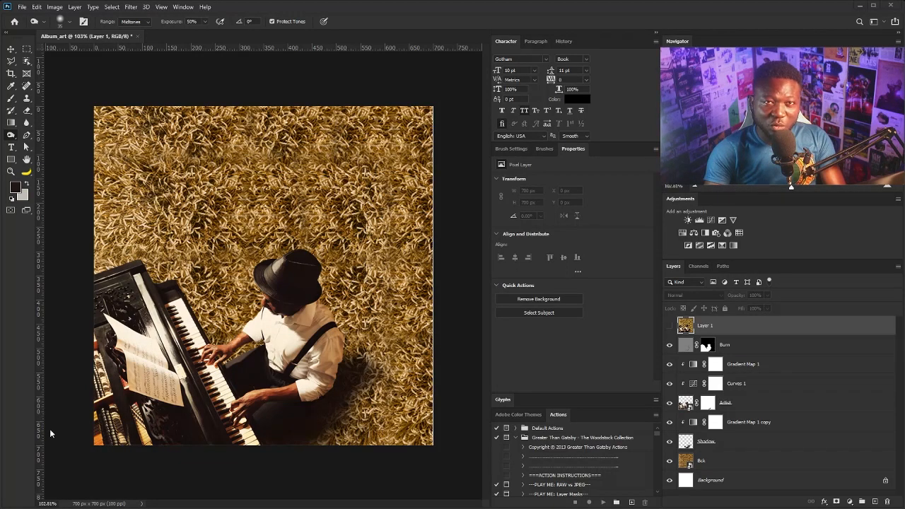
pyautogui.click(669, 327)
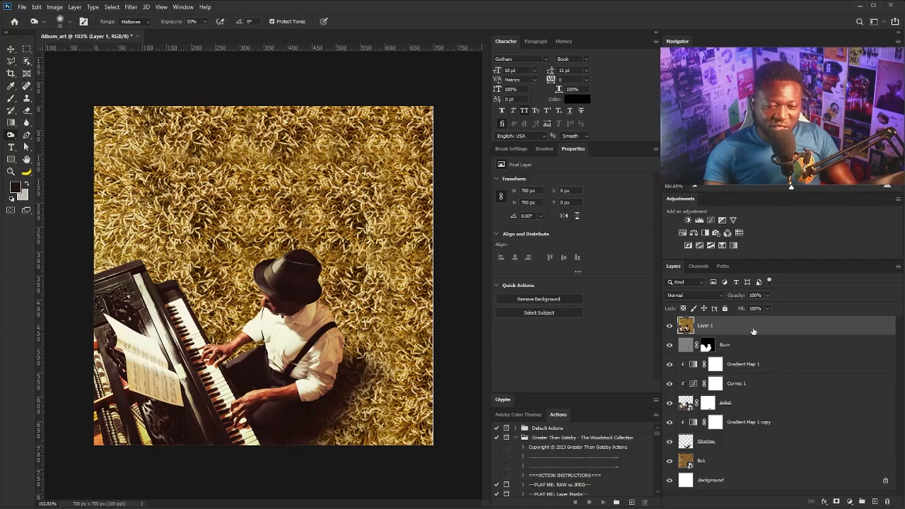
pyautogui.click(669, 326)
pyautogui.click(670, 326)
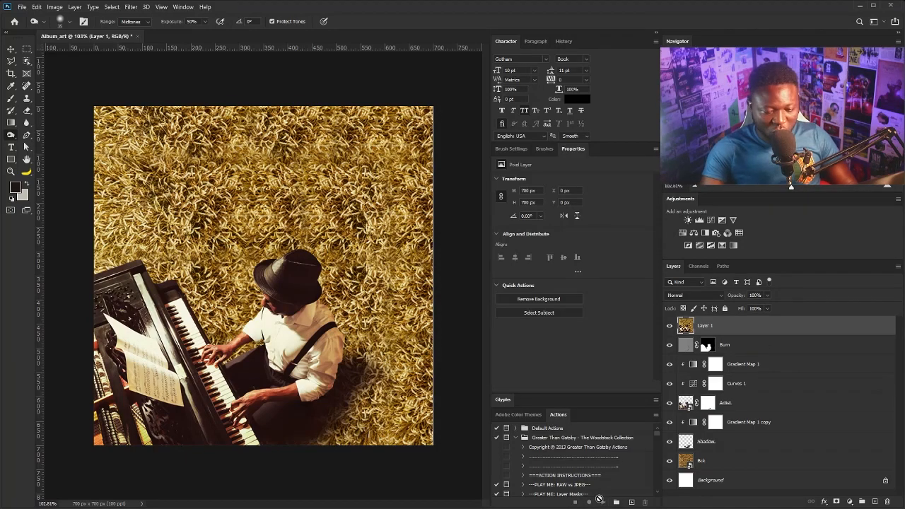
# Step: Create a new layer named Noise above Layer 1 in Soft Light mode, filled with the neutral 50% gray
pyautogui.keyDown('alt'); pyautogui.click(876, 502); pyautogui.keyUp('alt')
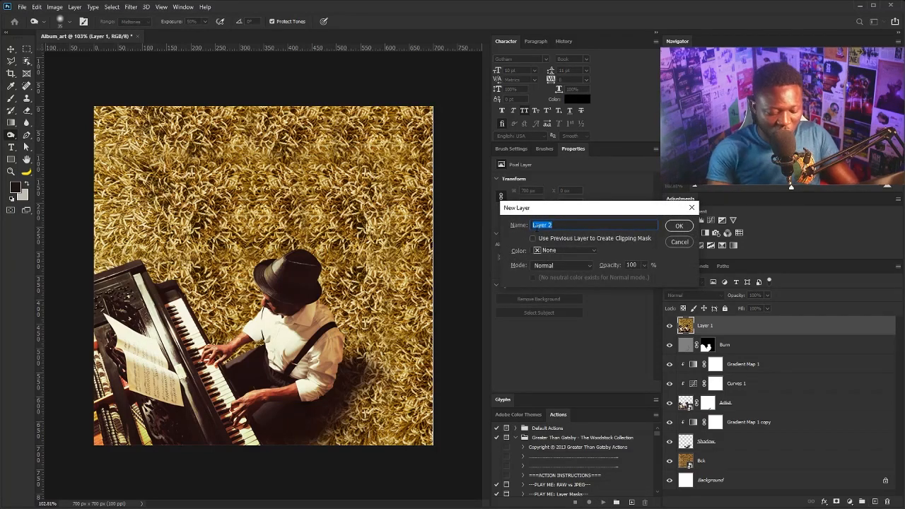
pyautogui.write('Noise')
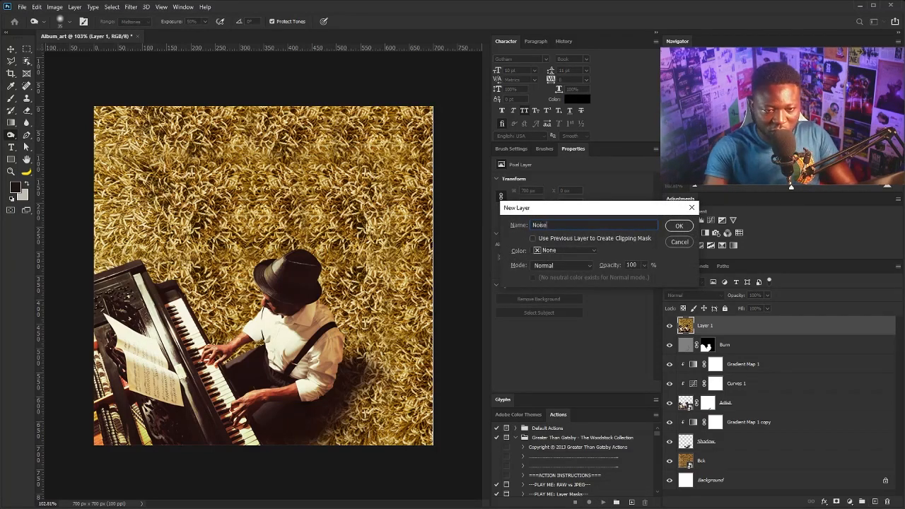
pyautogui.click(557, 265)
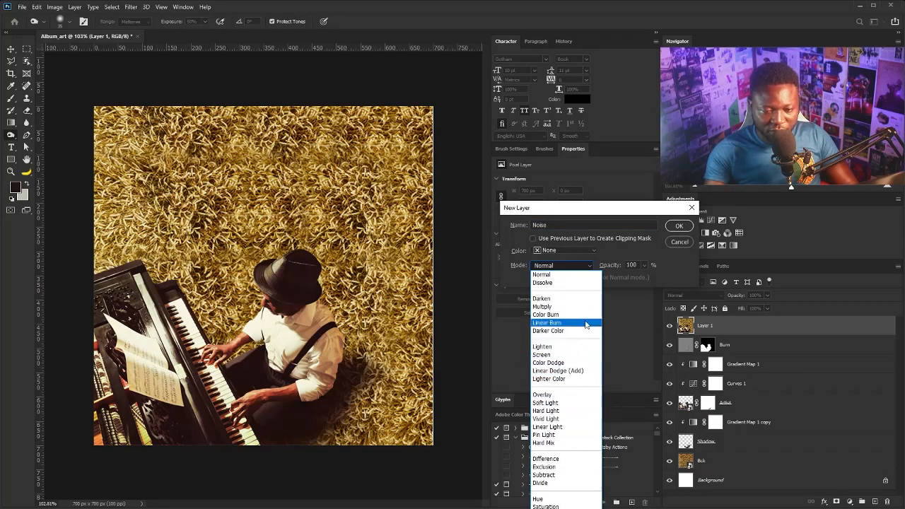
pyautogui.click(558, 403)
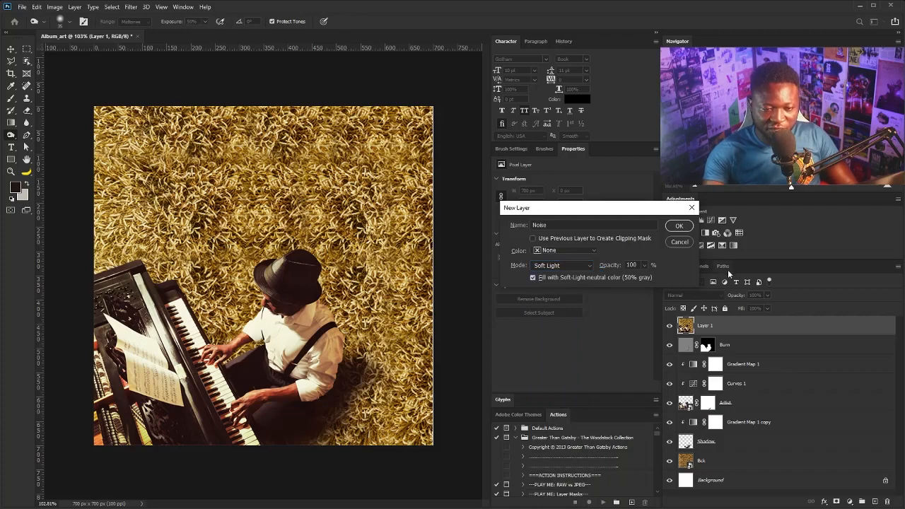
pyautogui.click(679, 227)
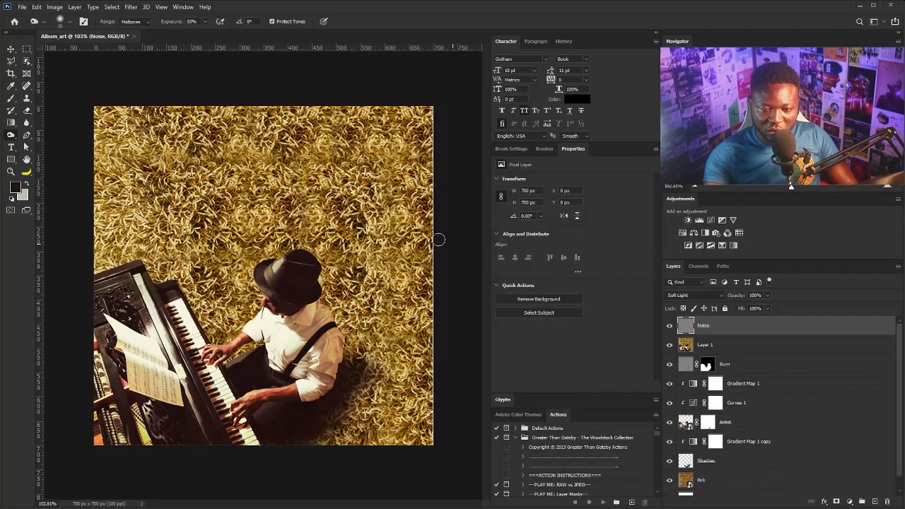
# Step: Apply Add Noise to the gray layer with an amount of 15.36%, Uniform distribution and Monochromatic enabled
pyautogui.click(131, 7)
pyautogui.moveTo(178, 141)
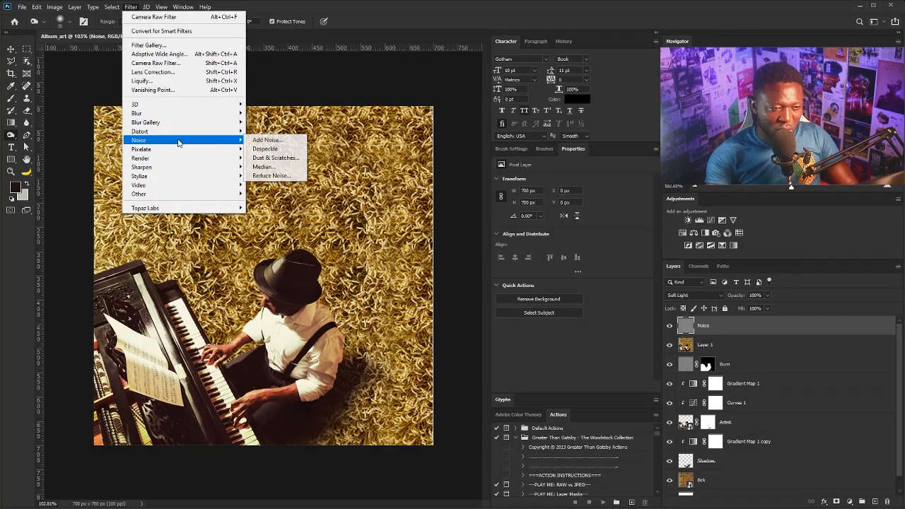
pyautogui.click(282, 142)
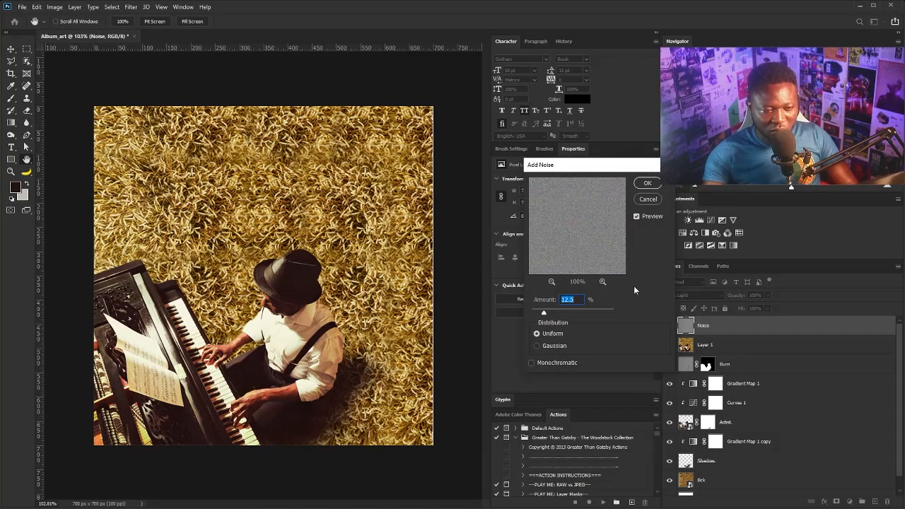
pyautogui.moveTo(547, 312); pyautogui.dragTo(554, 311)
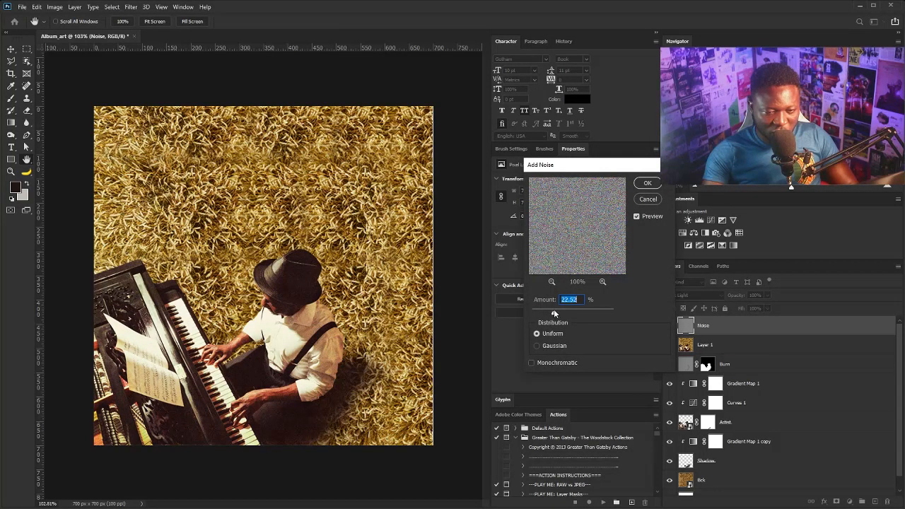
pyautogui.click(533, 362)
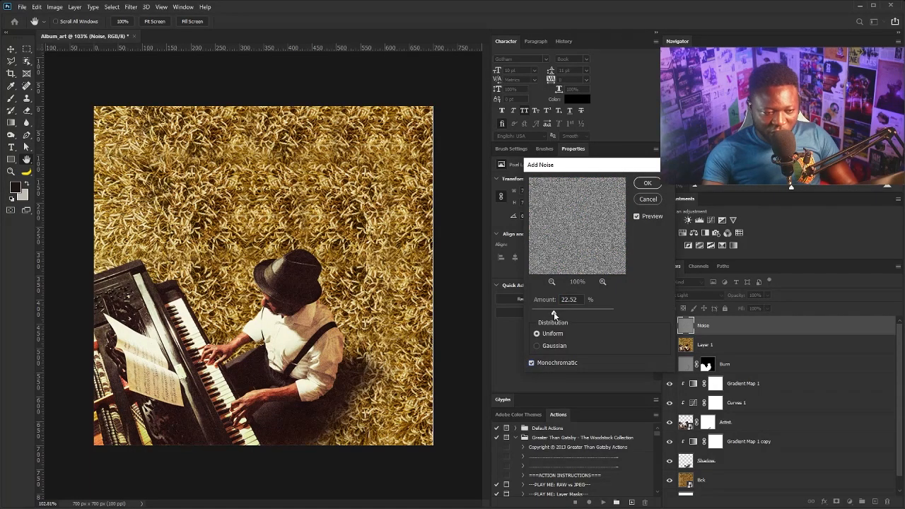
pyautogui.moveTo(554, 313); pyautogui.dragTo(546, 313)
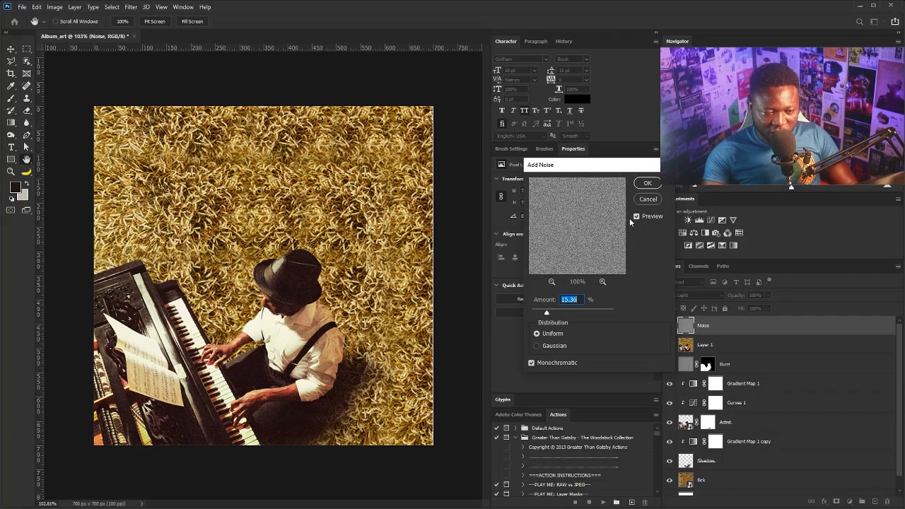
pyautogui.click(648, 185)
# Step: Compare the image with and without the grain, and reduce the Noise layer's opacity to 67%
pyautogui.scroll(2, 225, 274)
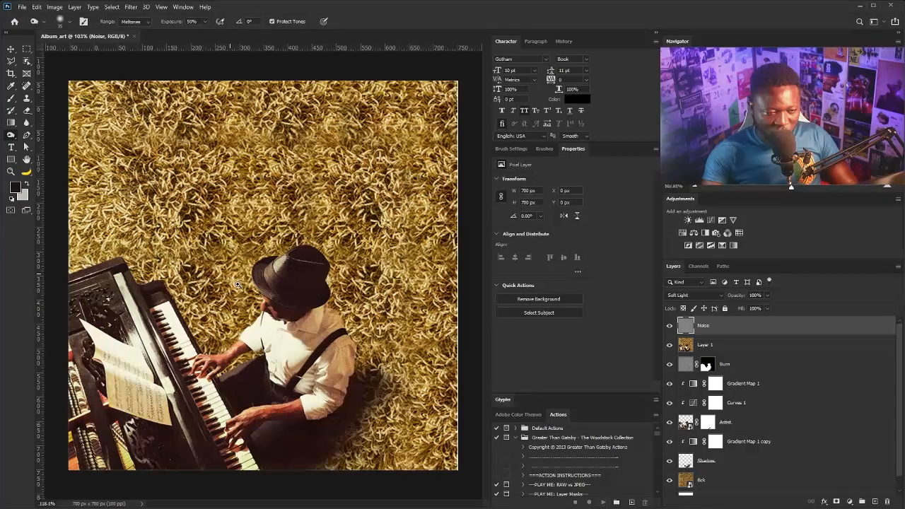
pyautogui.click(669, 327)
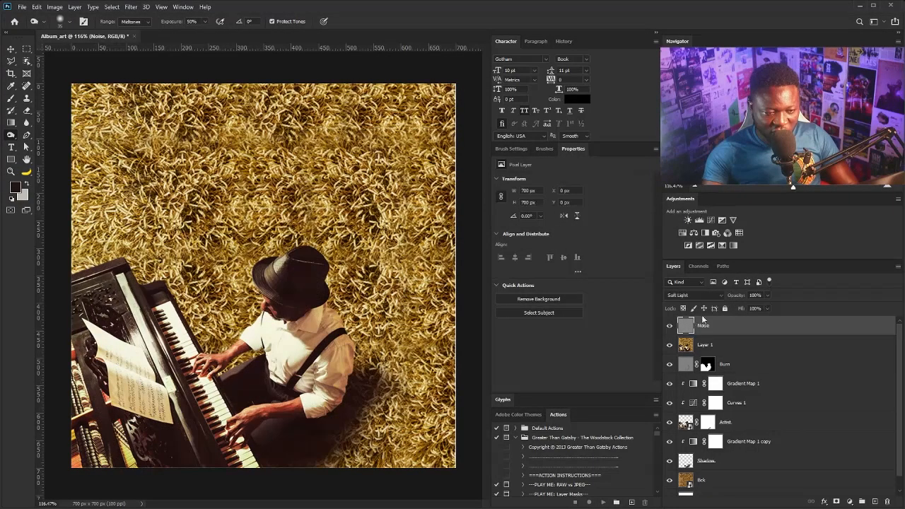
pyautogui.click(767, 295)
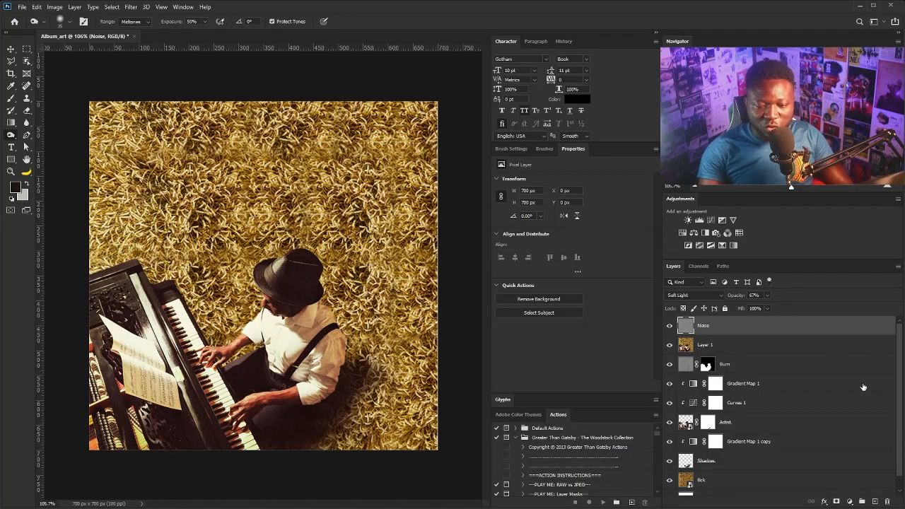
# Step: Add a darkening Curves adjustment with white point output 208 and a midpoint at input 164, output 79, and invert its mask
pyautogui.click(711, 221)
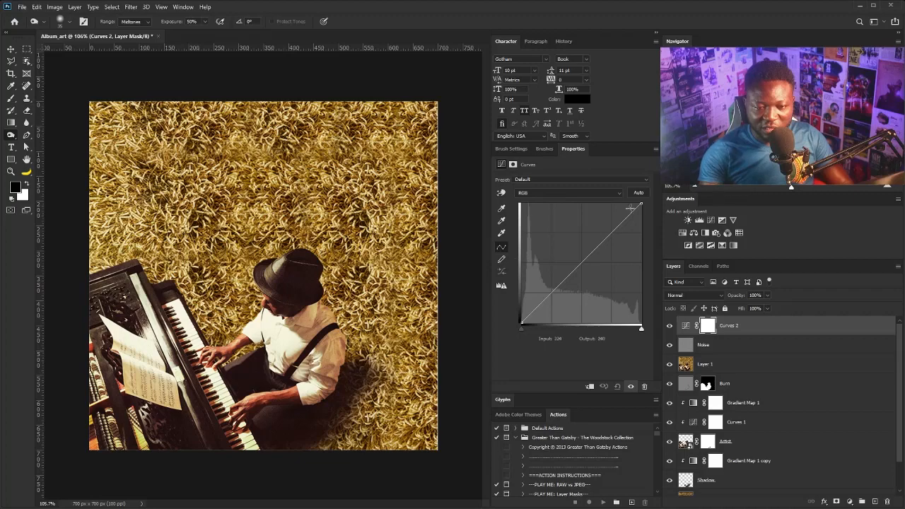
pyautogui.moveTo(642, 204); pyautogui.dragTo(640, 226)
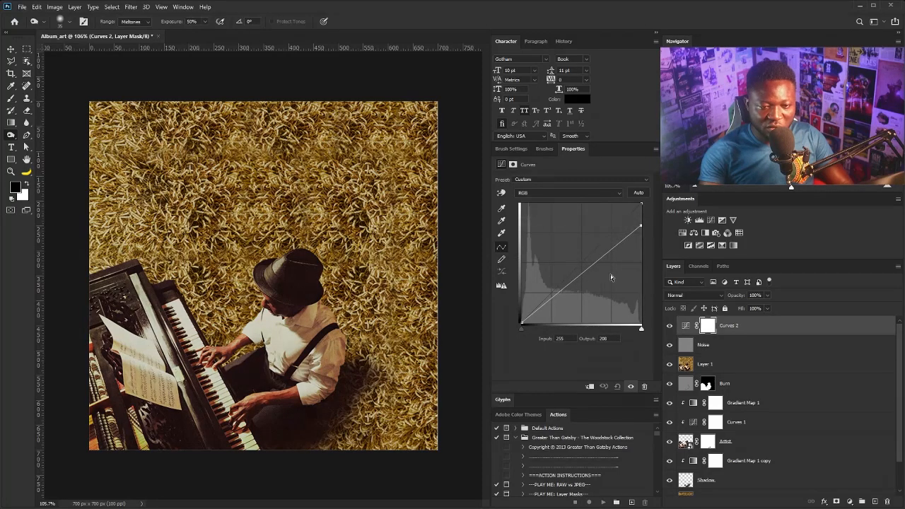
pyautogui.moveTo(586, 270); pyautogui.dragTo(606, 287)
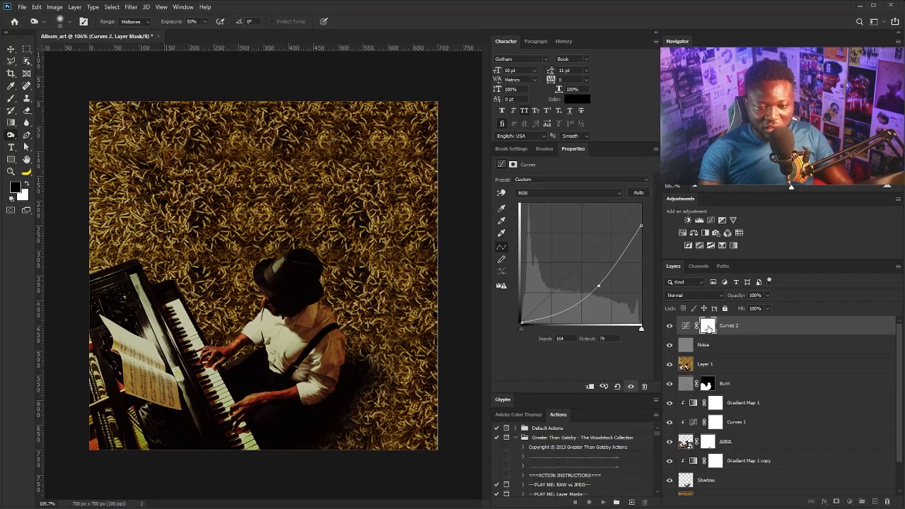
pyautogui.click(706, 326)
pyautogui.hotkey('ctrl', 'i')
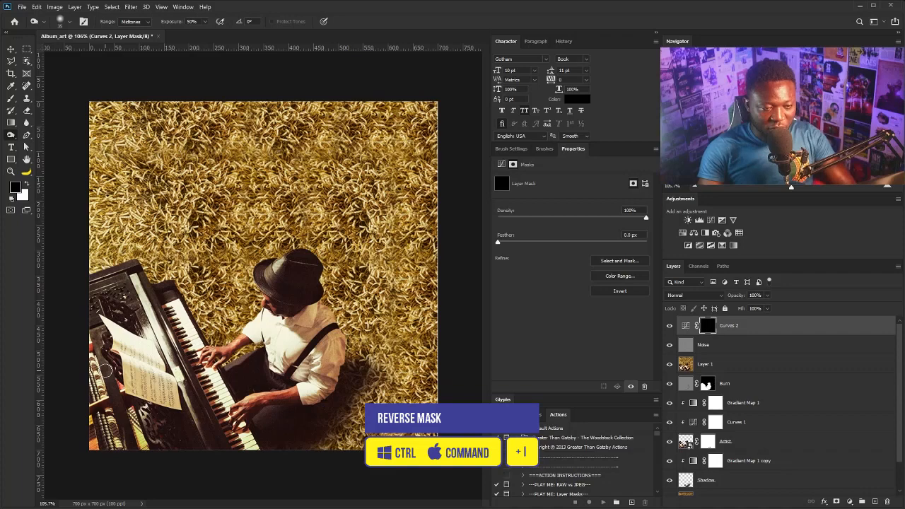
# Step: Paint white on the Curves 2 mask with a 300 px soft brush along the canvas edges and corners to darken them as a vignette
pyautogui.press('b')
pyautogui.press(']')
pyautogui.press(']')
pyautogui.press(']')
pyautogui.press(']')
pyautogui.press(']')
pyautogui.press(']')
pyautogui.press(']')
pyautogui.press(']')
pyautogui.press(']')
pyautogui.press(']')
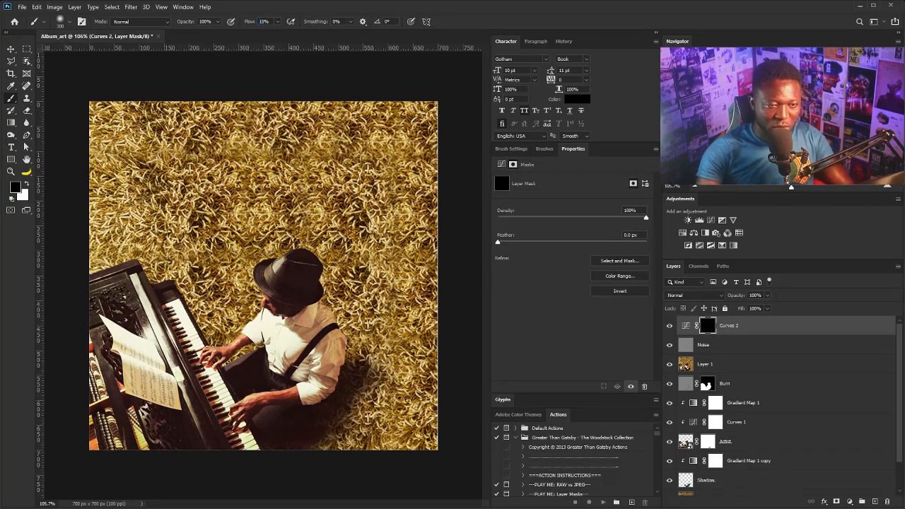
pyautogui.moveTo(424, 260)
pyautogui.mouseDown()
pyautogui.moveTo(371, 229)
pyautogui.moveTo(382, 205)
pyautogui.mouseUp()
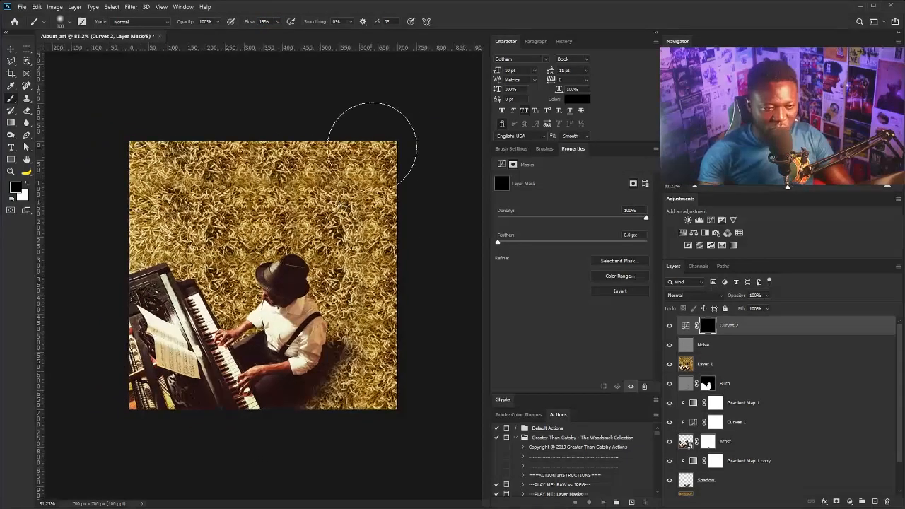
pyautogui.click(26, 183)
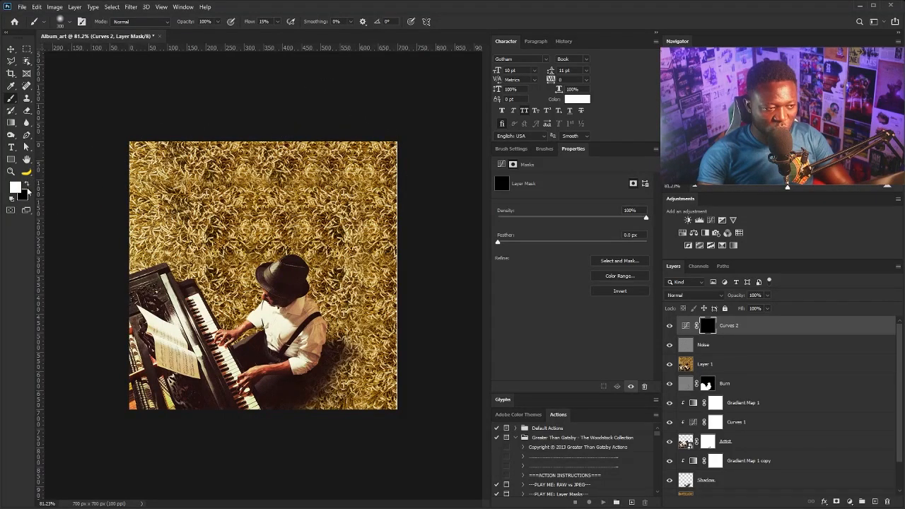
pyautogui.moveTo(368, 153); pyautogui.dragTo(410, 210)
pyautogui.moveTo(347, 136); pyautogui.dragTo(425, 185)
pyautogui.moveTo(152, 149)
pyautogui.mouseDown()
pyautogui.moveTo(205, 114)
pyautogui.moveTo(263, 115)
pyautogui.moveTo(398, 188)
pyautogui.moveTo(418, 369)
pyautogui.moveTo(90, 375)
pyautogui.mouseUp()
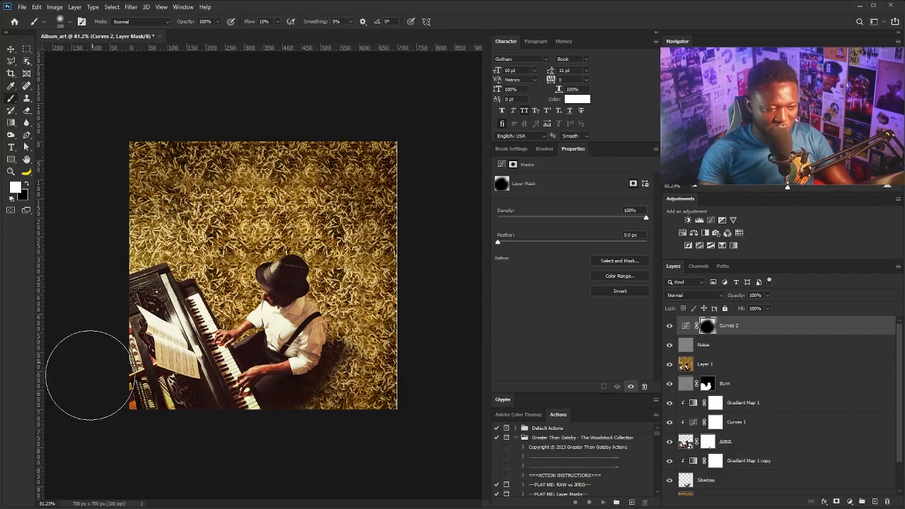
pyautogui.moveTo(374, 387)
pyautogui.mouseDown()
pyautogui.moveTo(415, 259)
pyautogui.moveTo(161, 155)
pyautogui.moveTo(171, 152)
pyautogui.moveTo(138, 171)
pyautogui.mouseUp()
pyautogui.moveTo(242, 170); pyautogui.dragTo(105, 205)
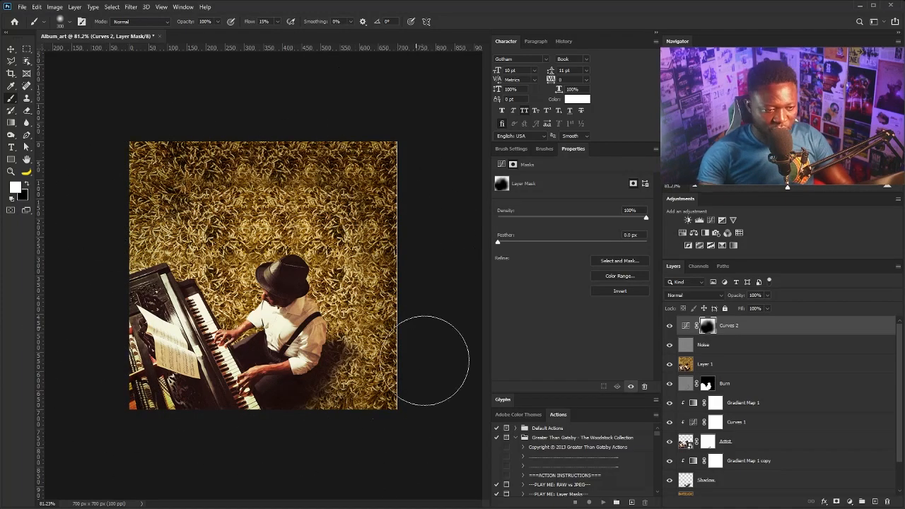
# Step: Paint black on the Curves 2 mask over the straw above the piano to soften the vignette there
pyautogui.press('x')
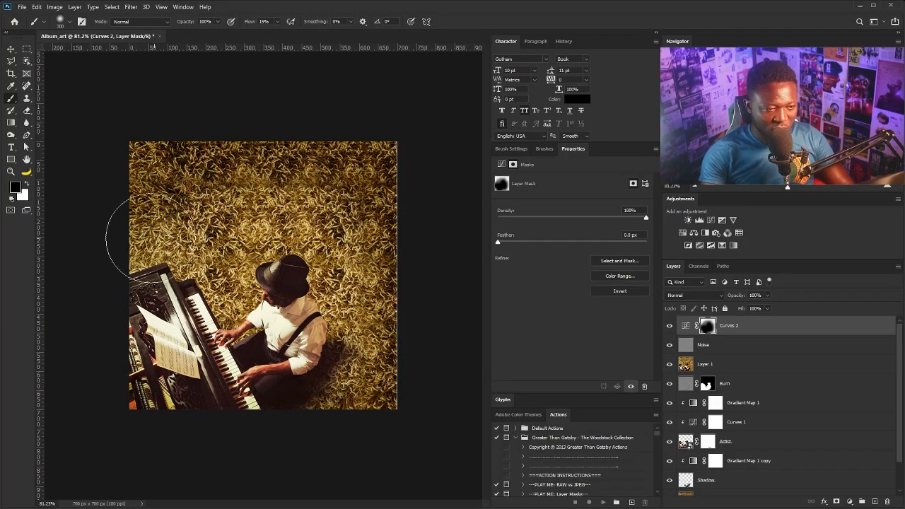
pyautogui.moveTo(150, 238); pyautogui.dragTo(208, 245)
pyautogui.scroll(3, 150, 222)
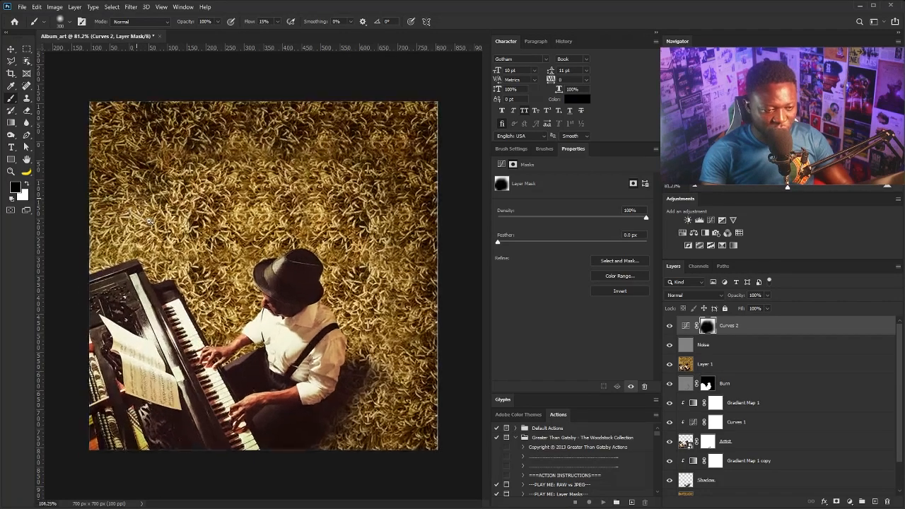
pyautogui.scroll(-2, 149, 222)
pyautogui.scroll(1, 150, 221)
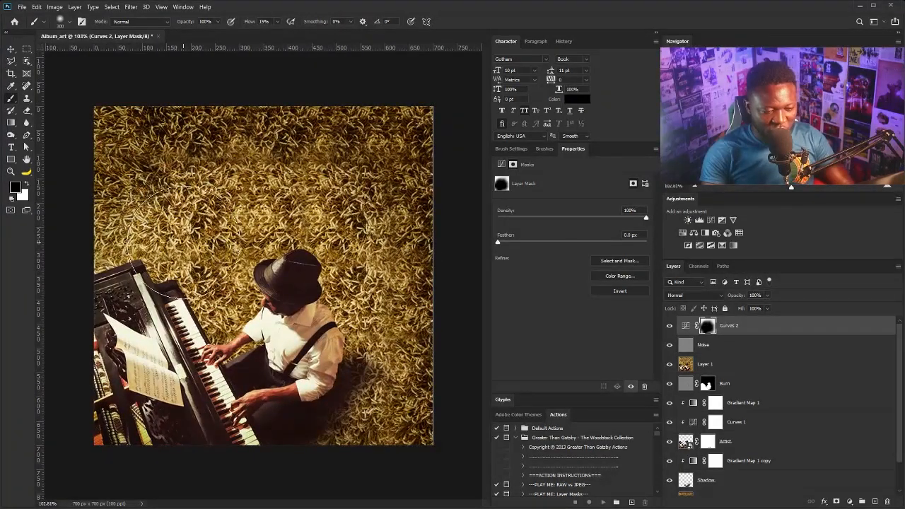
pyautogui.press('v')
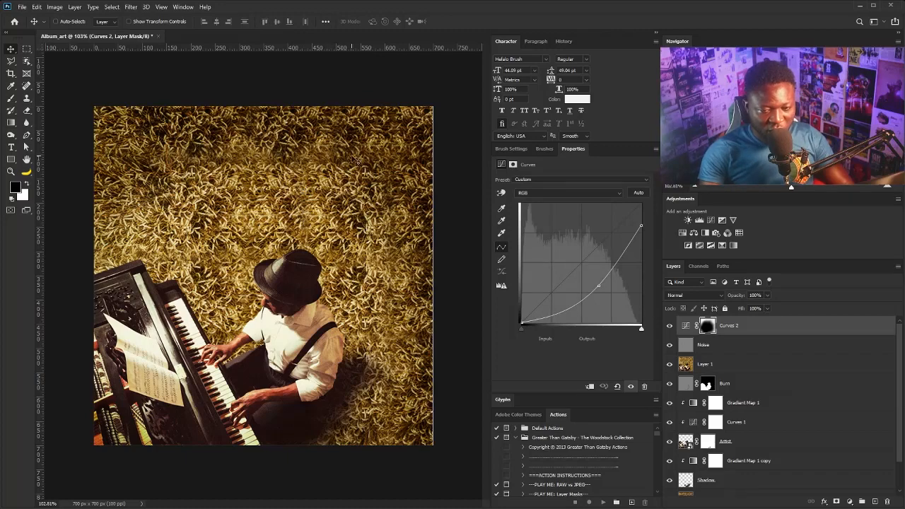
# Step: Add a text layer with the artist's first name on the straw above the pianist
pyautogui.click(11, 149)
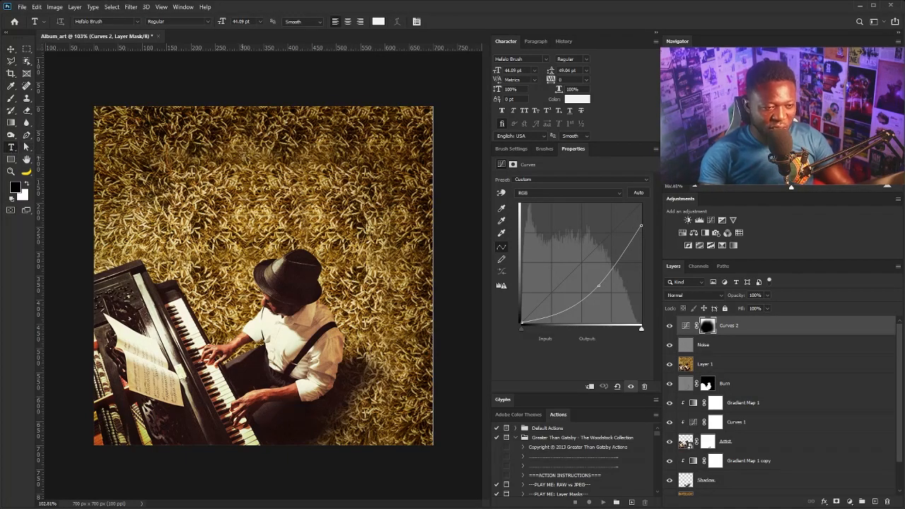
pyautogui.click(245, 168)
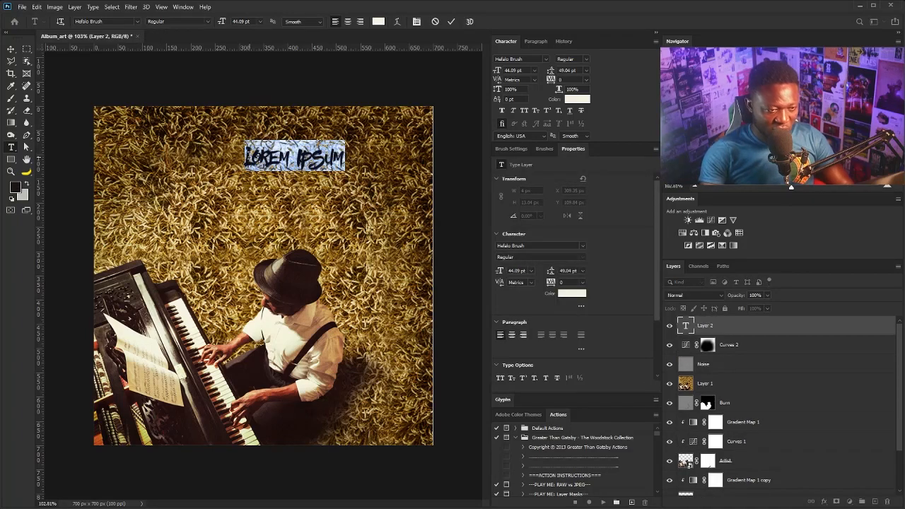
pyautogui.write('Simo')
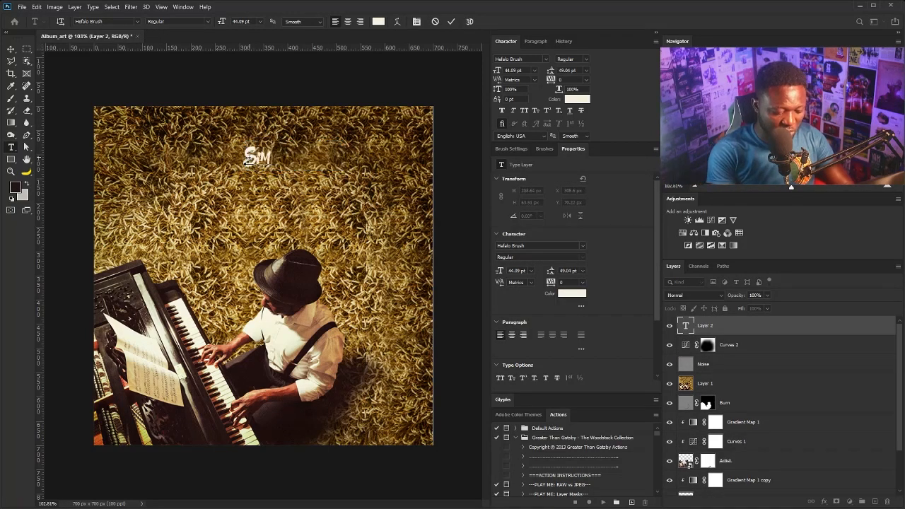
pyautogui.write('n')
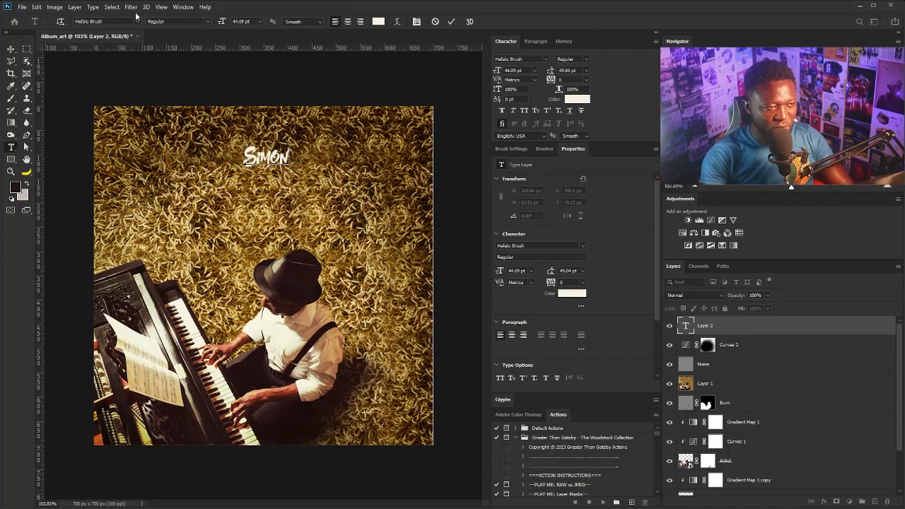
pyautogui.click(11, 49)
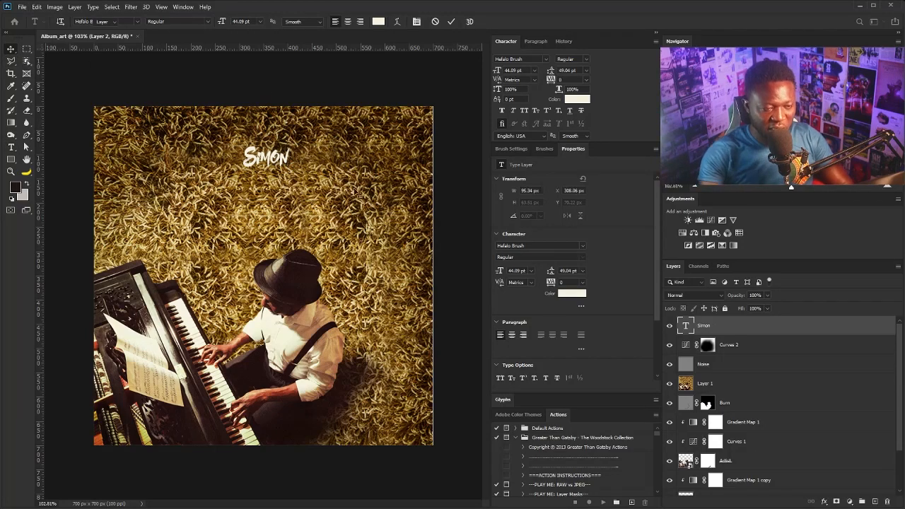
# Step: Scale the artist name text up to about 310% and position it in the upper-right area of the artwork
pyautogui.hotkey('ctrl', 't')
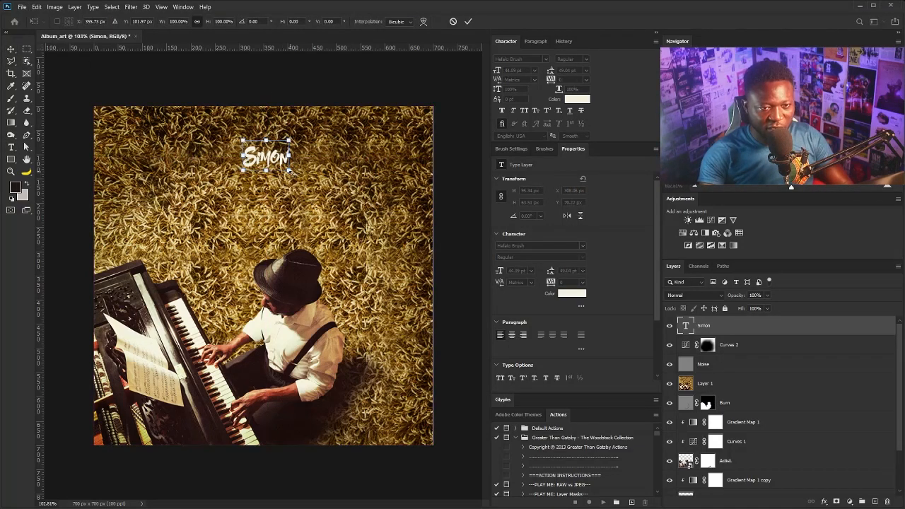
pyautogui.moveTo(289, 170); pyautogui.dragTo(375, 227)
pyautogui.moveTo(345, 161); pyautogui.dragTo(362, 143)
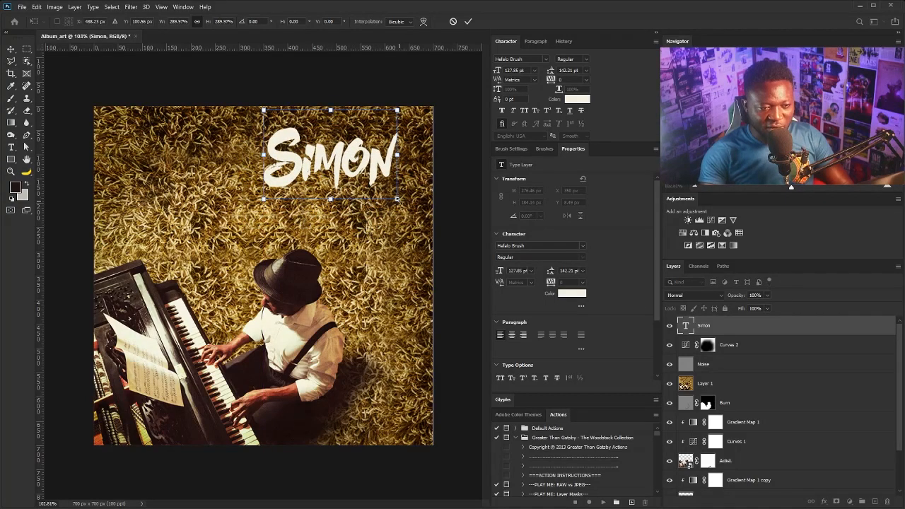
pyautogui.moveTo(398, 200); pyautogui.dragTo(407, 205)
pyautogui.moveTo(355, 167); pyautogui.dragTo(357, 163)
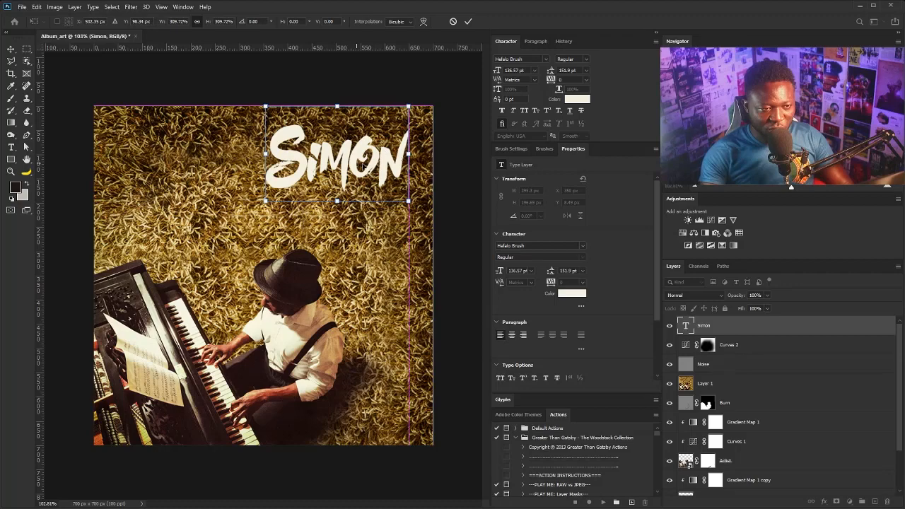
pyautogui.press('Return')
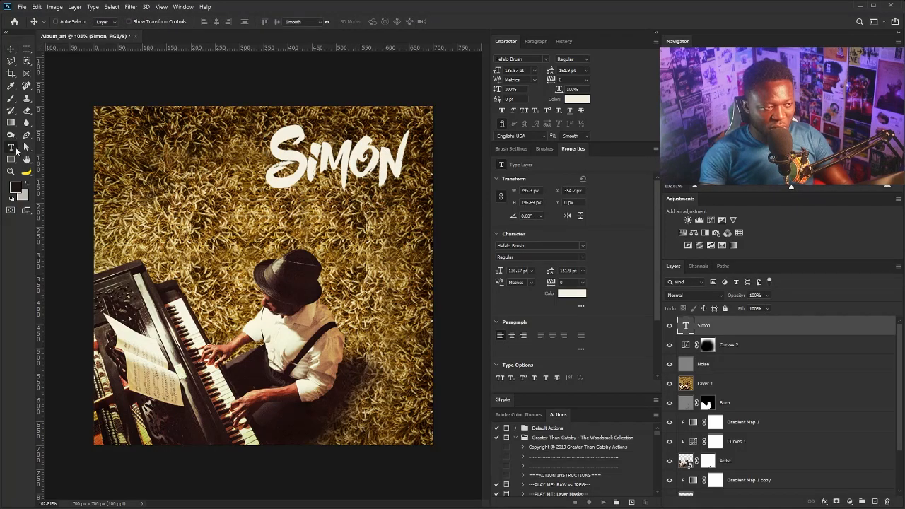
# Step: Add a second text layer reading "Best Place to hide" on the straw below the artist name
pyautogui.click(11, 147)
pyautogui.click(148, 214)
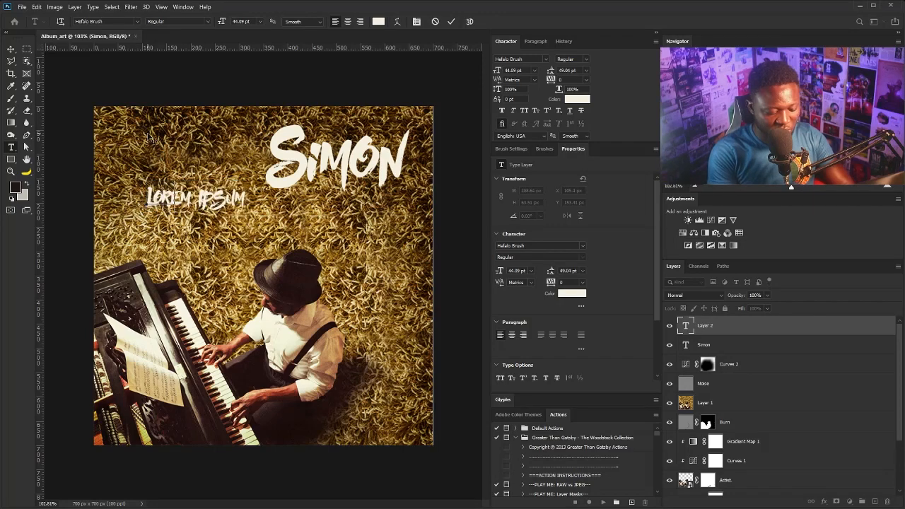
pyautogui.write('Best Place Ito hide')
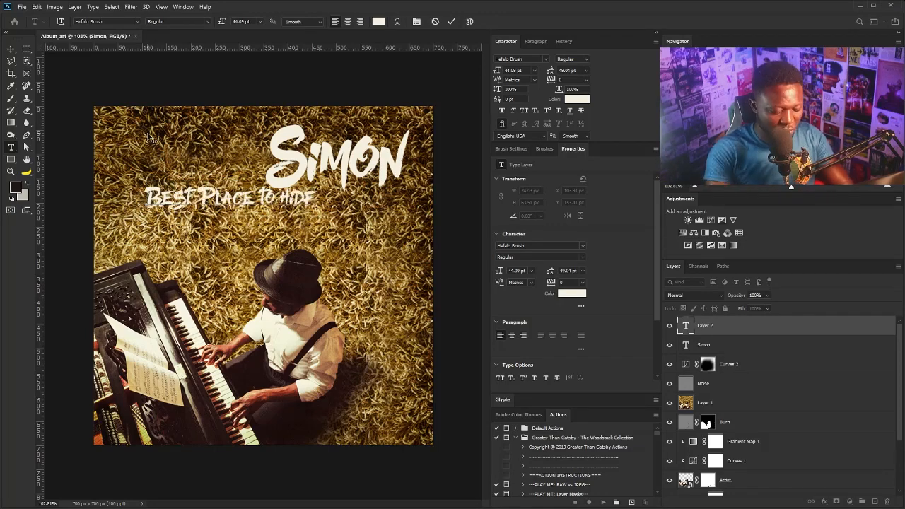
# Step: Set the "Best Place to hide" text in Helvetica Neue LT Pro 75 Bold with All Caps
pyautogui.hotkey('ctrl', 'a')
pyautogui.click(542, 59)
pyautogui.write('helvetica')
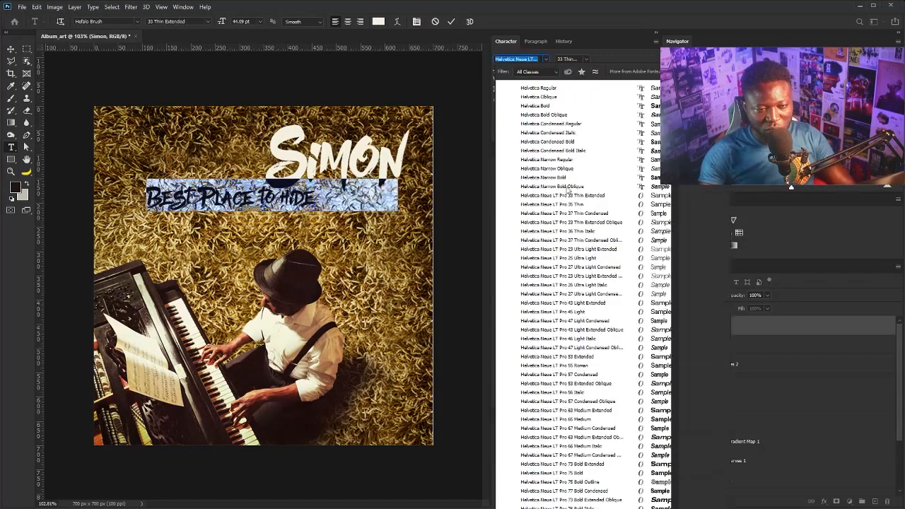
pyautogui.click(662, 476)
pyautogui.click(525, 111)
pyautogui.click(12, 50)
# Step: Scale the subtitle down to about 13.8 pt and place it under the right half of the artist name
pyautogui.moveTo(304, 195); pyautogui.dragTo(283, 205)
pyautogui.hotkey('ctrl', 't')
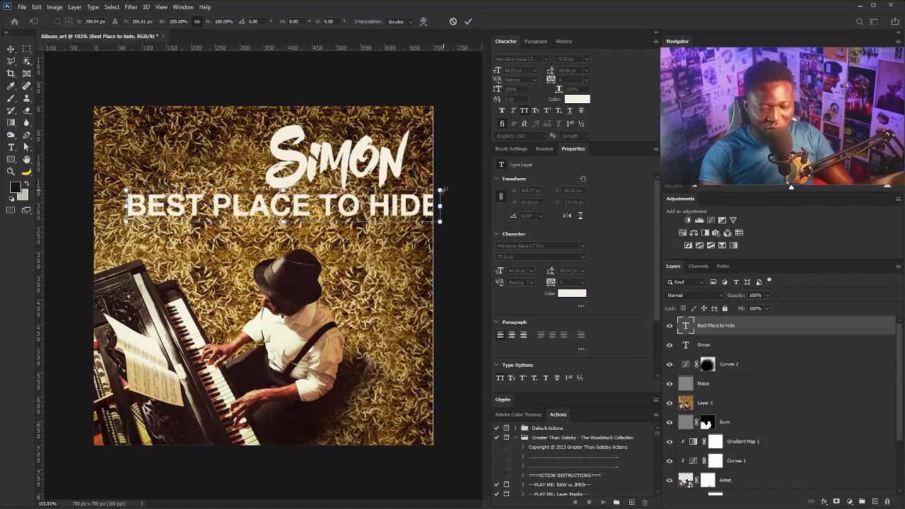
pyautogui.moveTo(440, 191); pyautogui.dragTo(333, 200)
pyautogui.moveTo(313, 206); pyautogui.dragTo(387, 203)
pyautogui.press('Return')
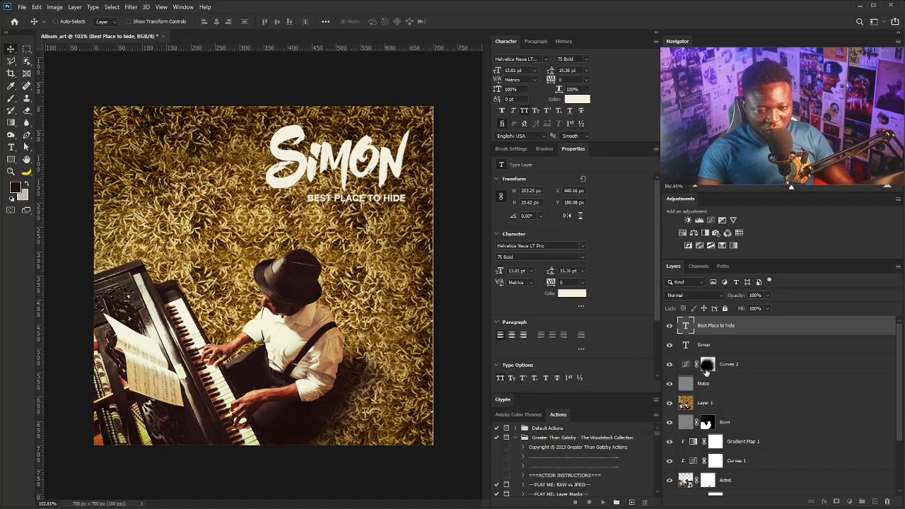
# Step: Paint white on the Curves 2 mask with a soft brush, resized between 250 and 100 px, to darken the straw behind the texts
pyautogui.click(708, 364)
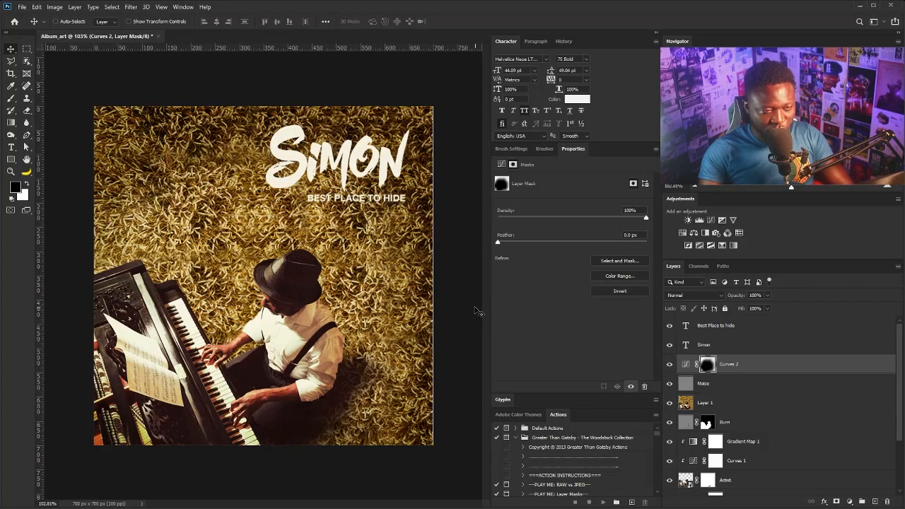
pyautogui.press('b')
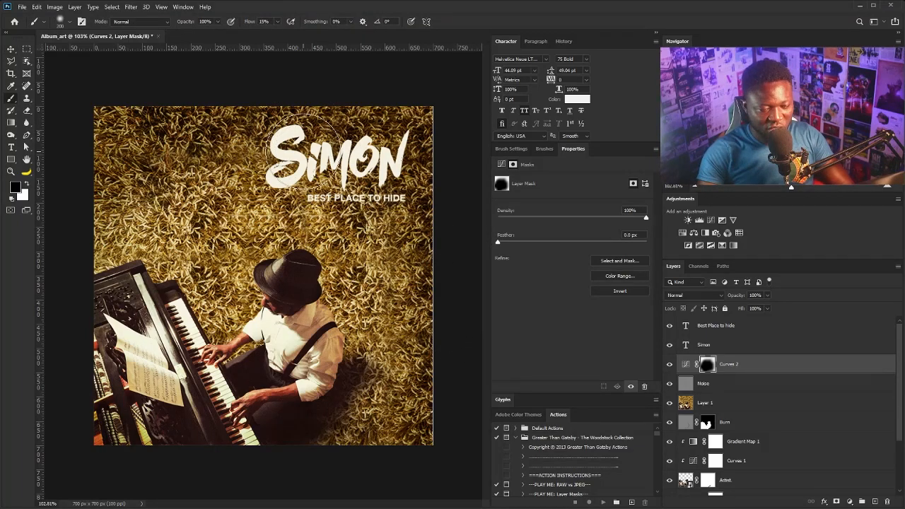
pyautogui.press('[')
pyautogui.press('[')
pyautogui.press('[')
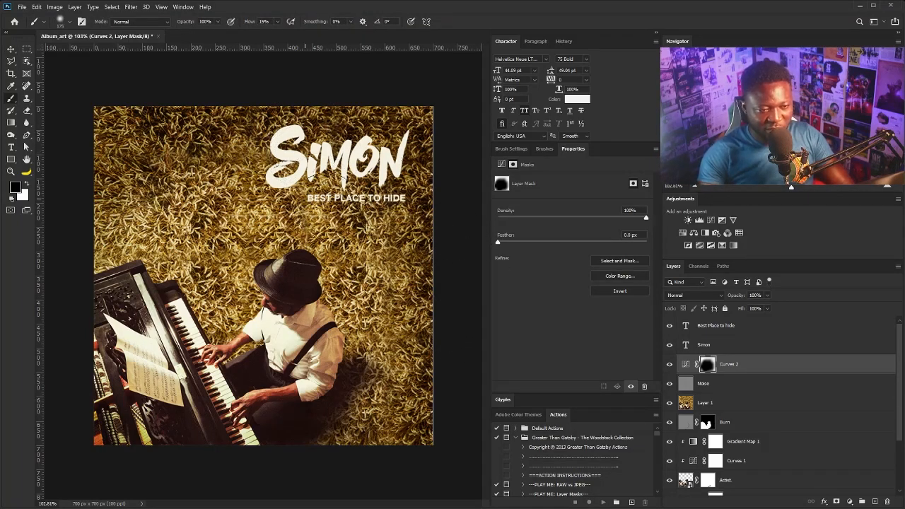
pyautogui.click(26, 184)
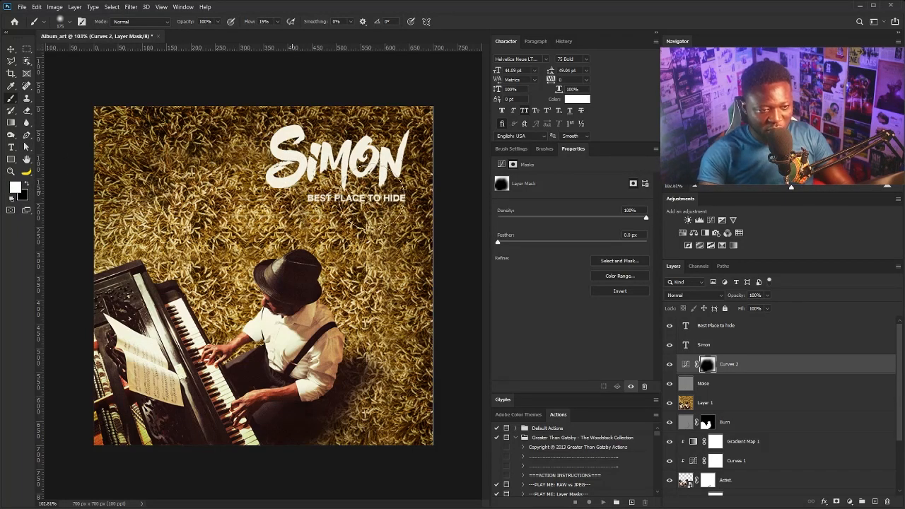
pyautogui.press(']')
pyautogui.press(']')
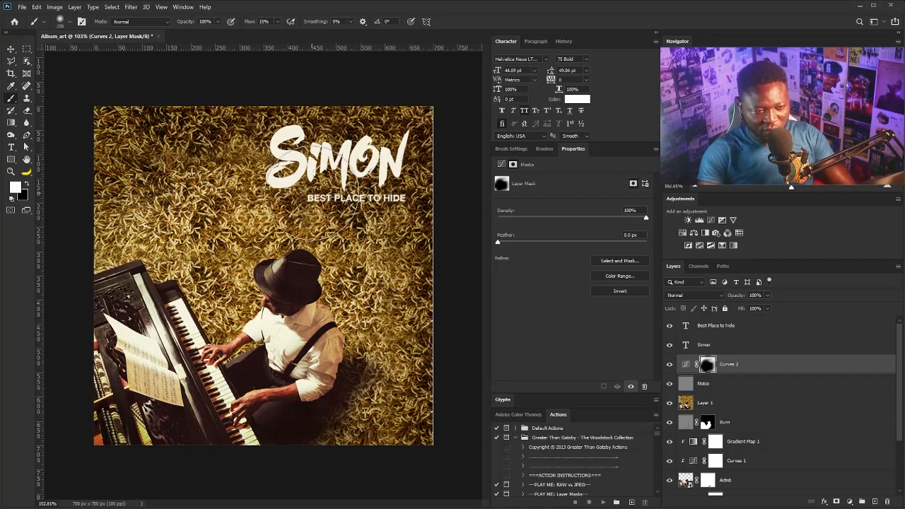
pyautogui.press('[')
pyautogui.press('[')
pyautogui.press('[')
pyautogui.press('[')
pyautogui.press('[')
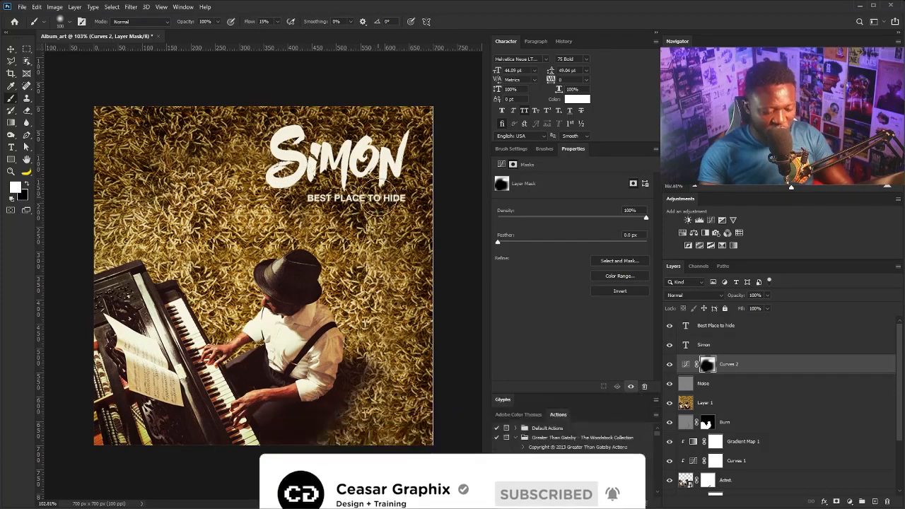
# Step: Move the subtitle down about 7 px from the artist name and nudge both text layers together into place
pyautogui.press('v')
pyautogui.rightClick(400, 195)
pyautogui.click(414, 200)
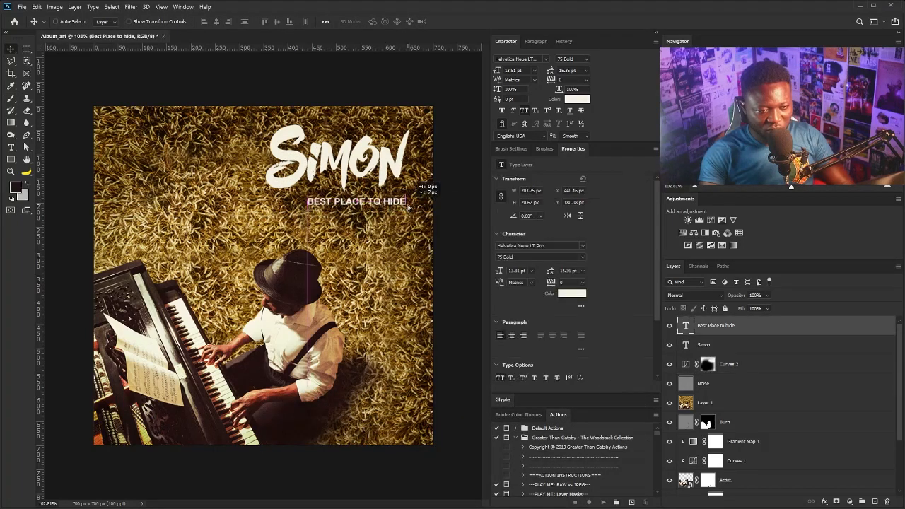
pyautogui.keyDown('shift'); pyautogui.click(722, 345); pyautogui.keyUp('shift')
pyautogui.moveTo(401, 170); pyautogui.dragTo(399, 169)
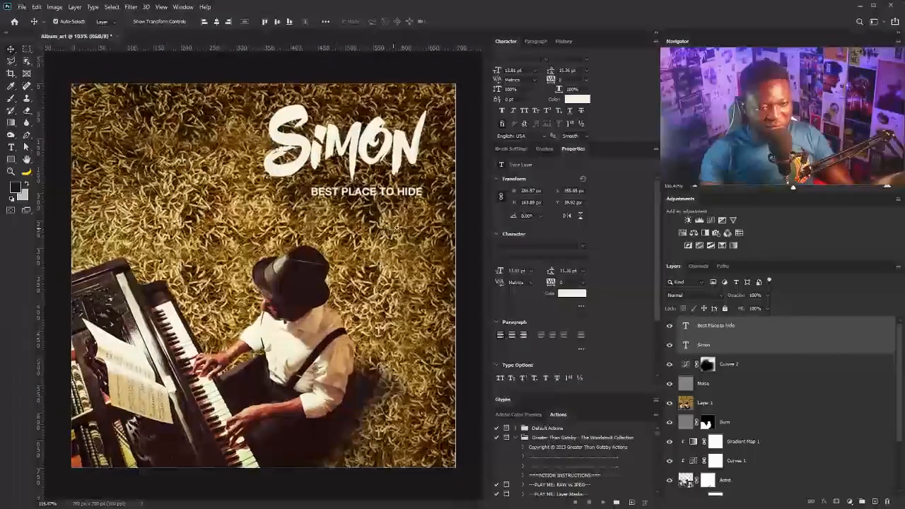